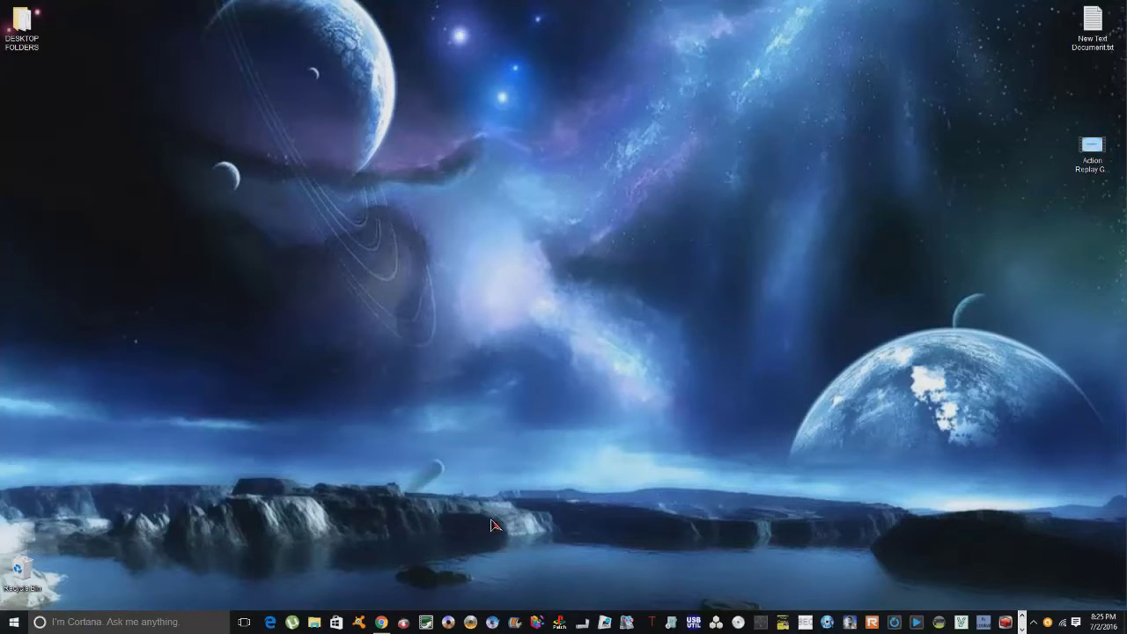
Step: Bring up the WiiBrew Homebrew Channel/Themes page in Chrome and scroll to the bottom, then back to Franchises
{"action": "left_click", "coordinate": [388, 623]}
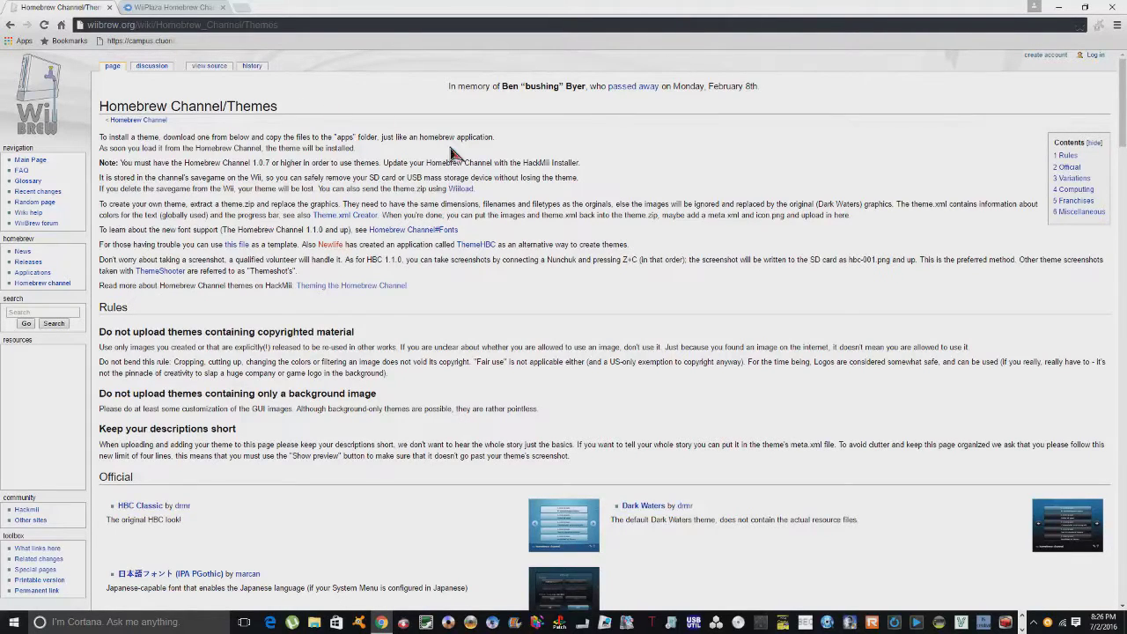
{"action": "scroll", "coordinate": [495, 343], "scroll_direction": "down", "scroll_amount": 5}
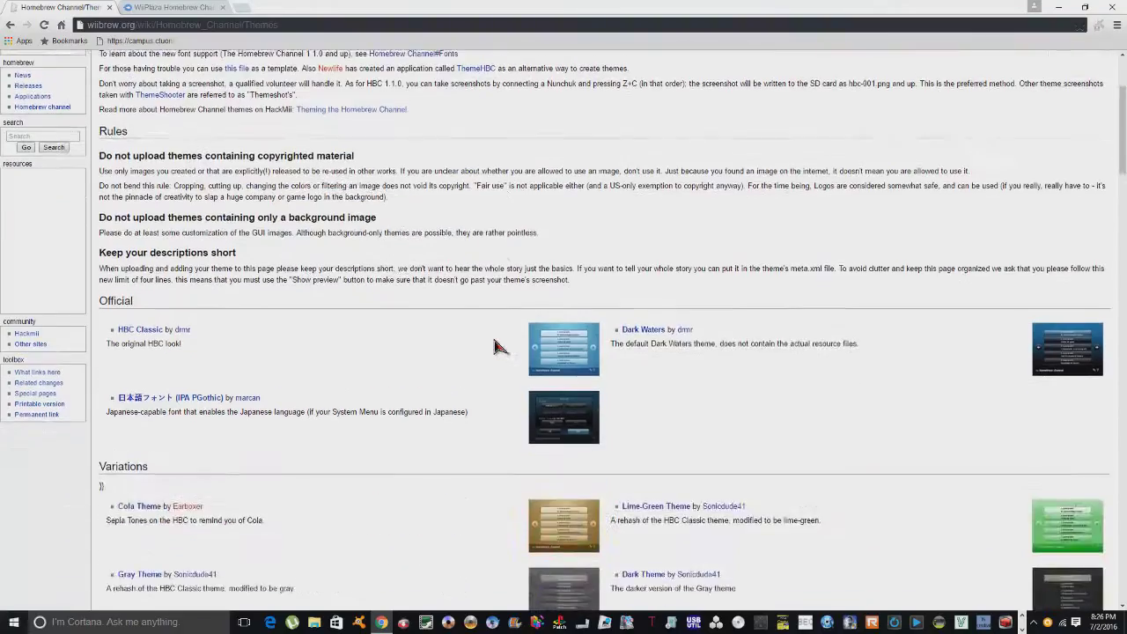
{"action": "scroll", "coordinate": [495, 343], "scroll_direction": "down", "scroll_amount": 4}
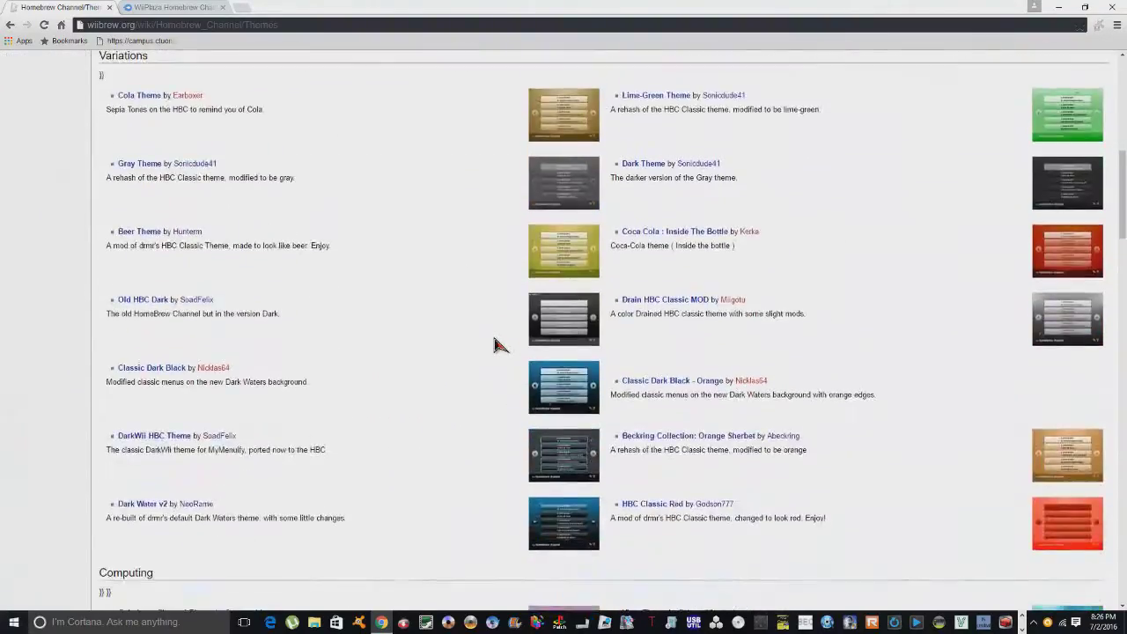
{"action": "scroll", "coordinate": [495, 344], "scroll_direction": "down", "scroll_amount": 6}
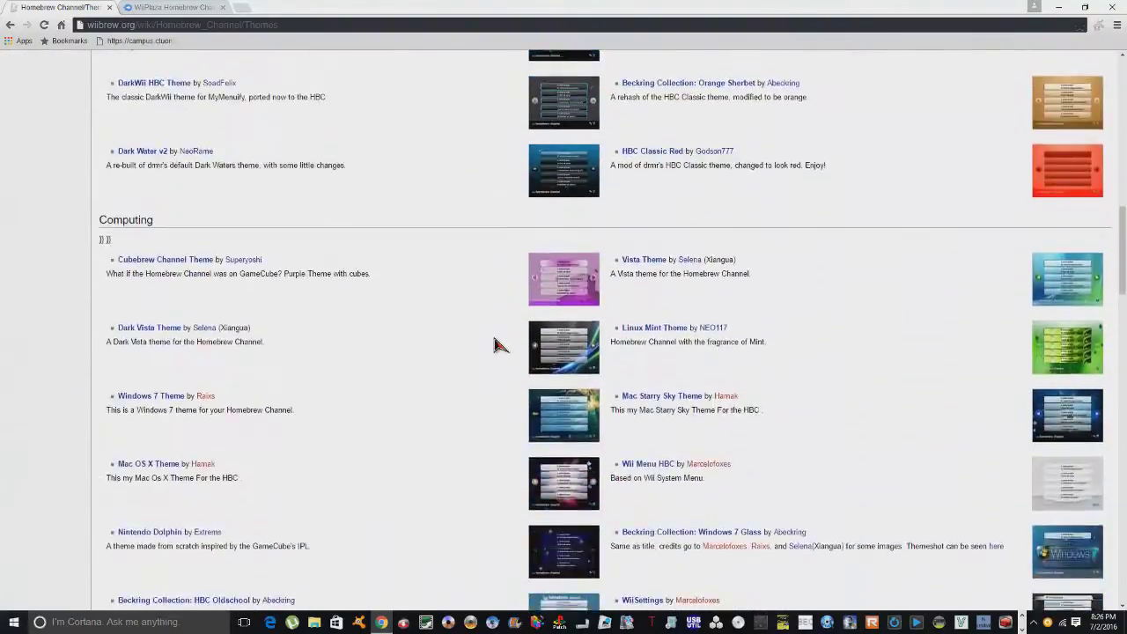
{"action": "scroll", "coordinate": [493, 343], "scroll_direction": "down", "scroll_amount": 5}
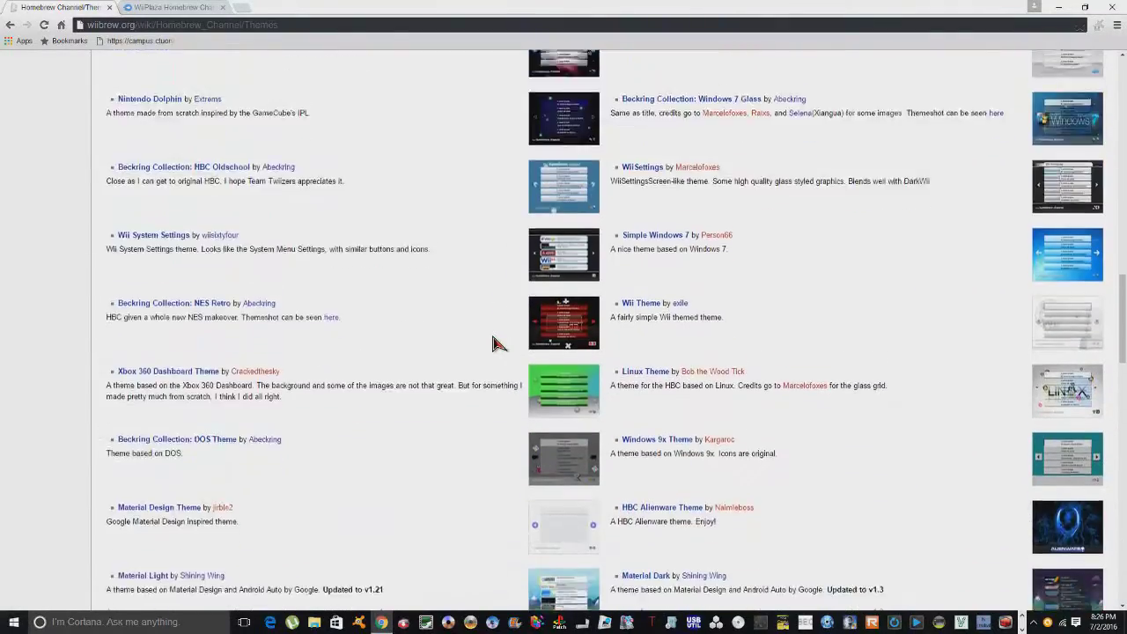
{"action": "scroll", "coordinate": [493, 343], "scroll_direction": "down", "scroll_amount": 4}
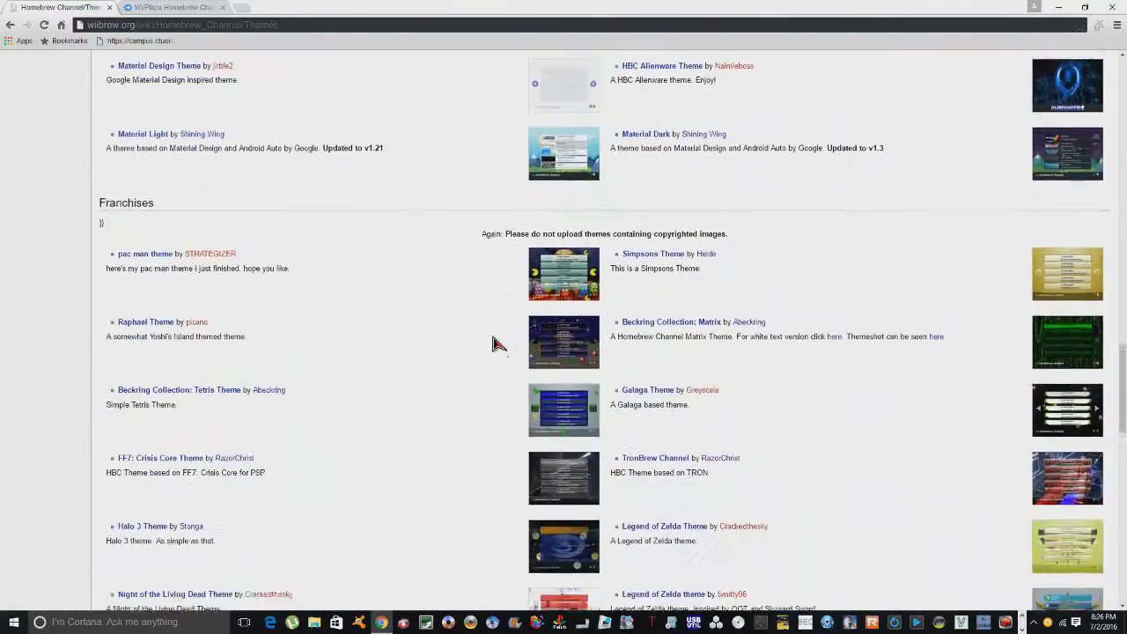
{"action": "scroll", "coordinate": [494, 343], "scroll_direction": "down", "scroll_amount": 7}
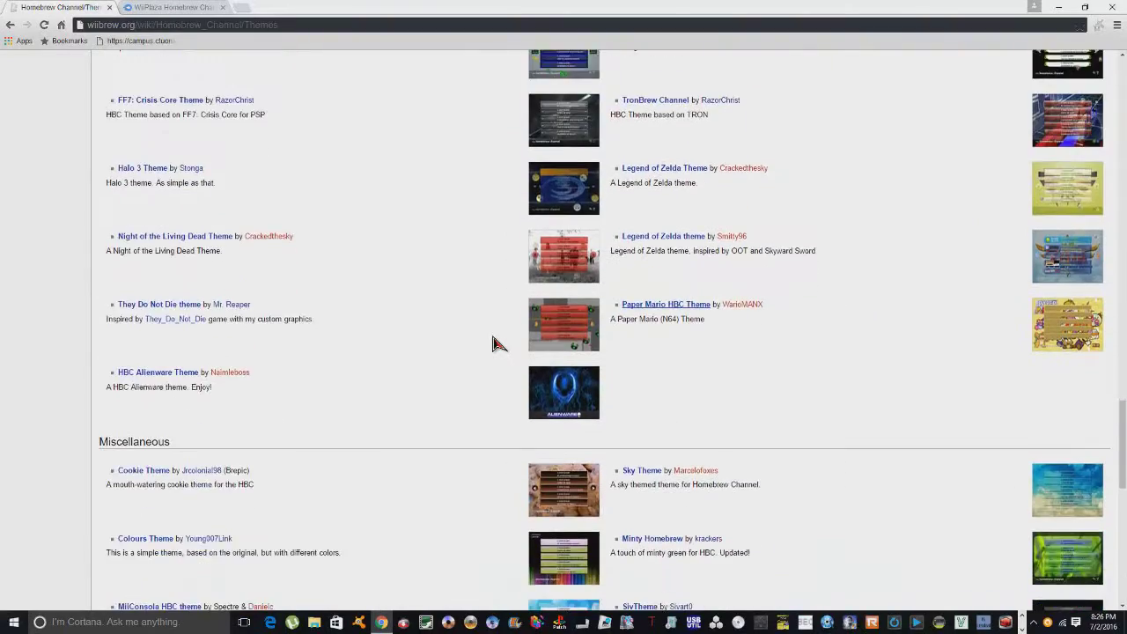
{"action": "scroll", "coordinate": [494, 344], "scroll_direction": "down", "scroll_amount": 3}
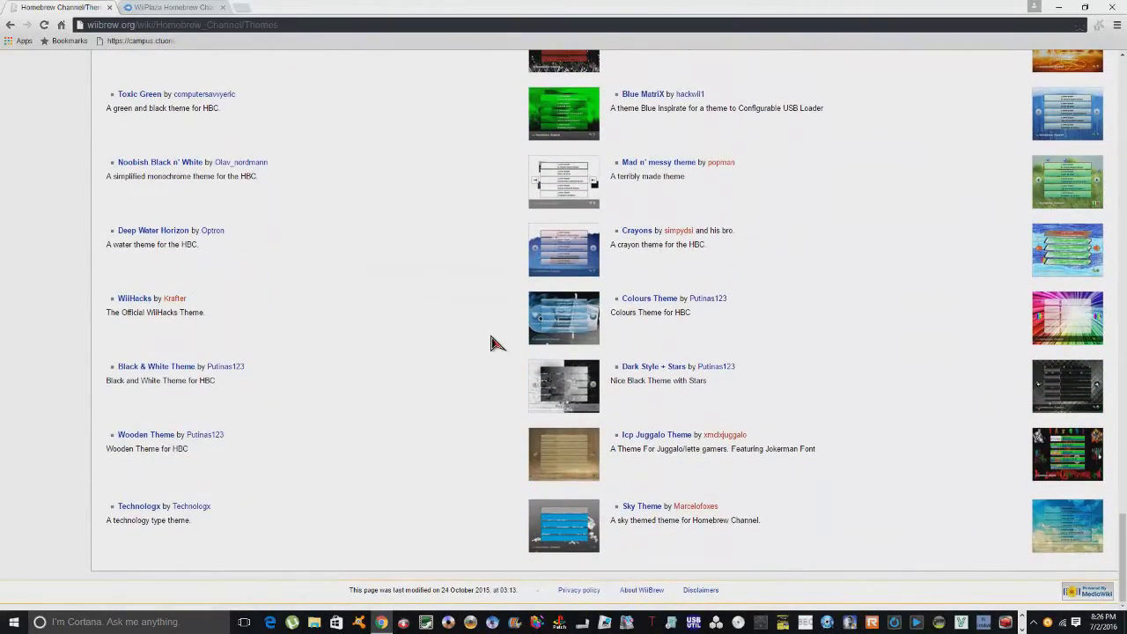
{"action": "scroll", "coordinate": [493, 344], "scroll_direction": "up", "scroll_amount": 5}
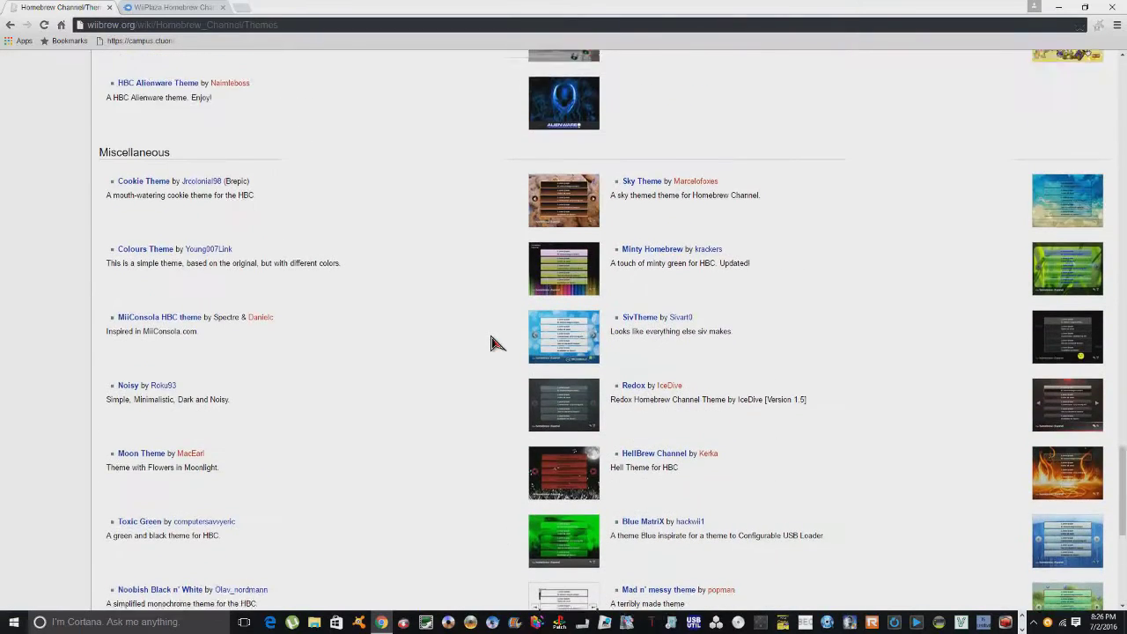
{"action": "scroll", "coordinate": [493, 343], "scroll_direction": "up", "scroll_amount": 2}
{"action": "scroll", "coordinate": [496, 342], "scroll_direction": "up", "scroll_amount": 1}
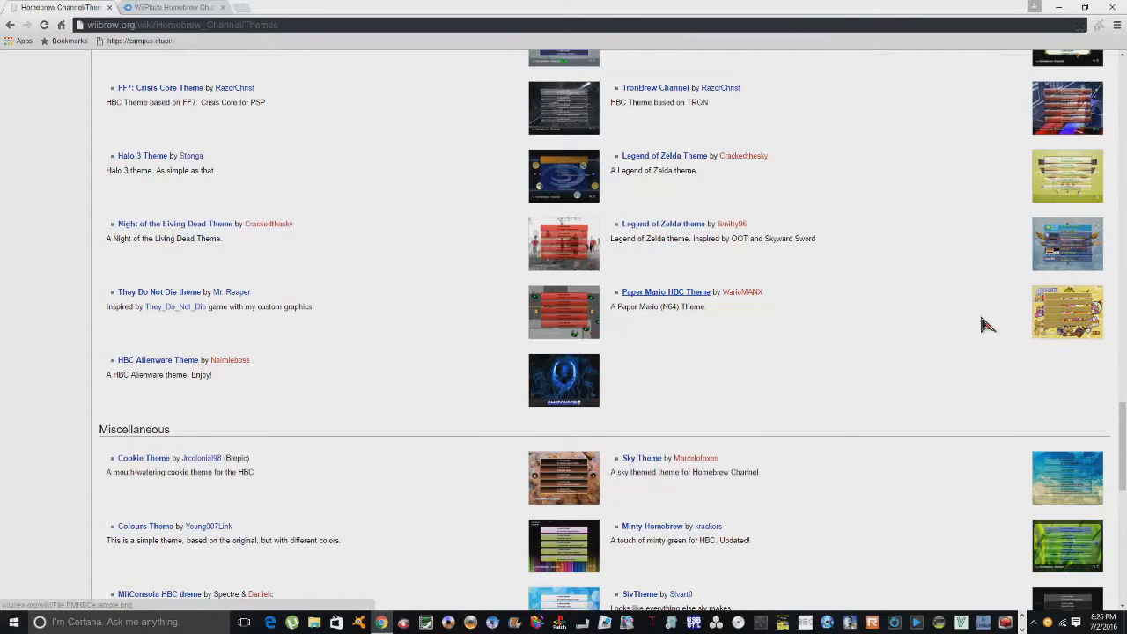
Step: Download PaperMarioHBCTheme.zip and the WiiPlaza Homebrew Channel Themes.rar from MediaFire to the desktop
{"action": "left_click", "coordinate": [663, 296]}
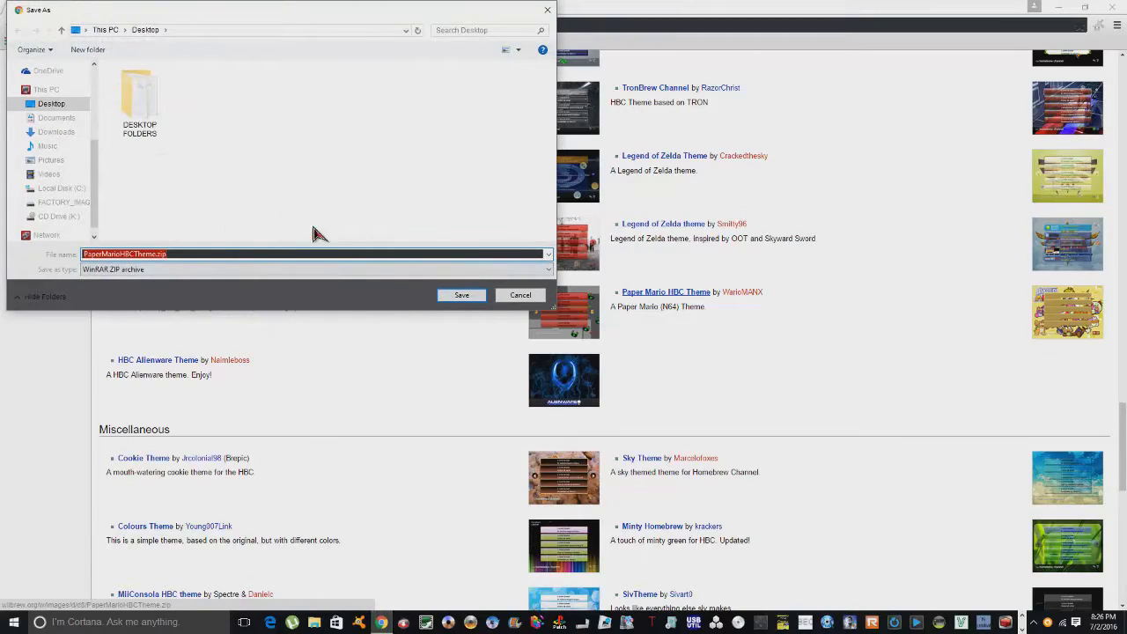
{"action": "left_click", "coordinate": [461, 296]}
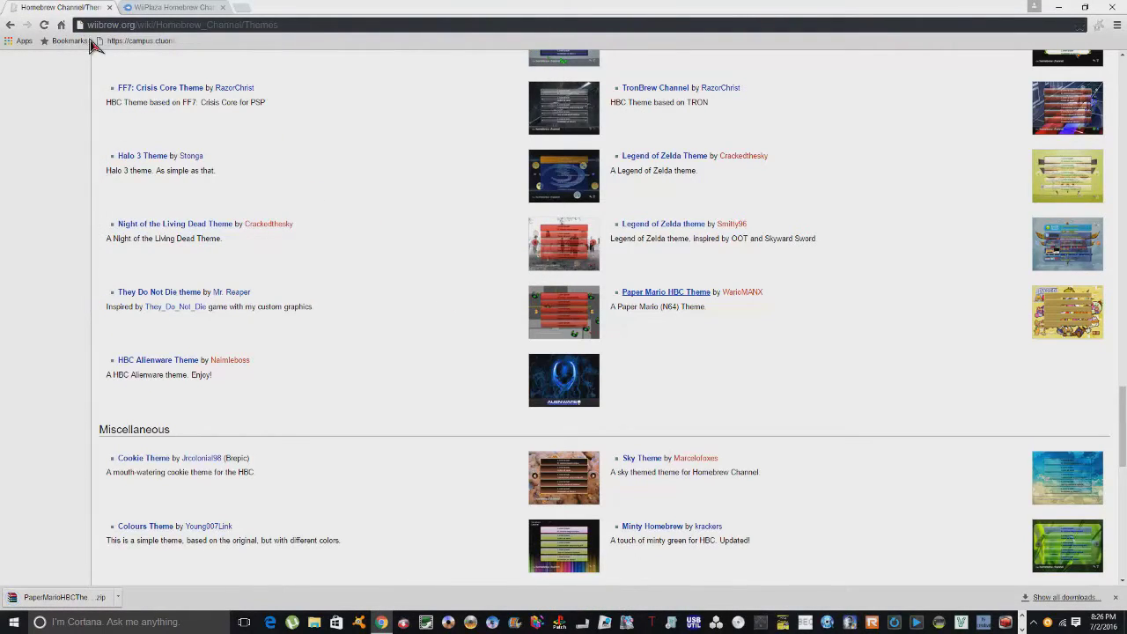
{"action": "left_click", "coordinate": [159, 11]}
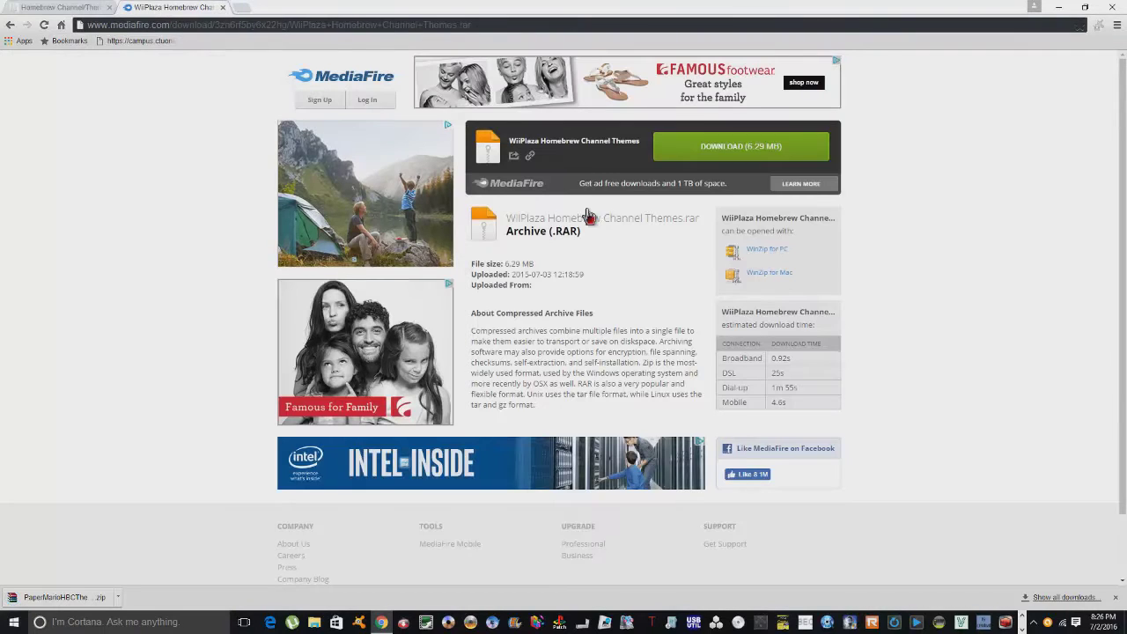
{"action": "left_click", "coordinate": [711, 153]}
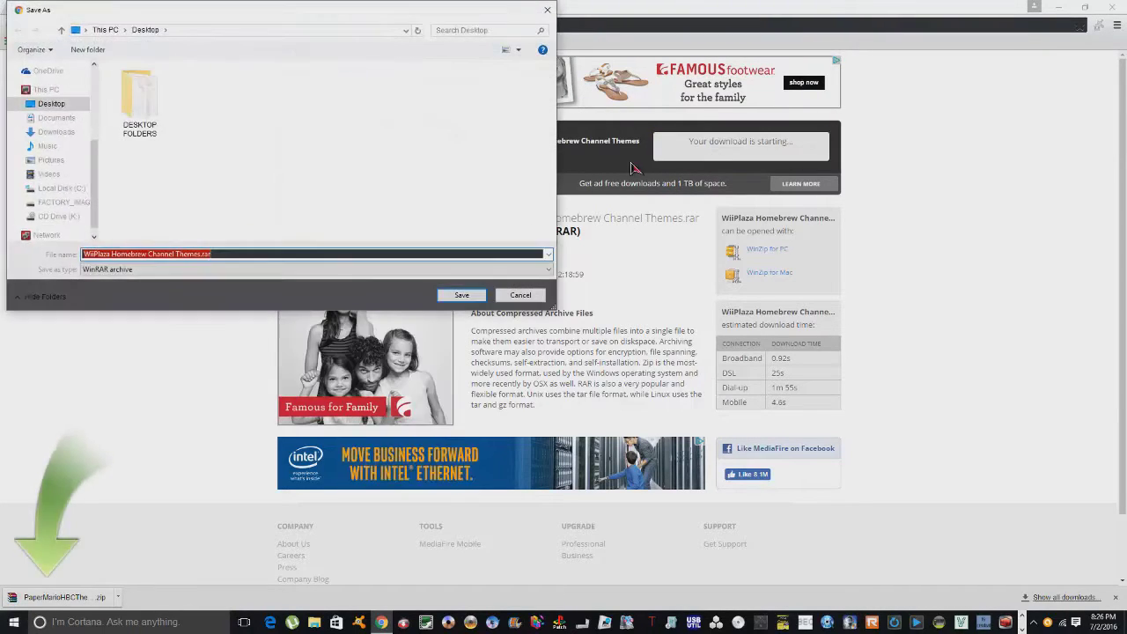
{"action": "left_click", "coordinate": [462, 295]}
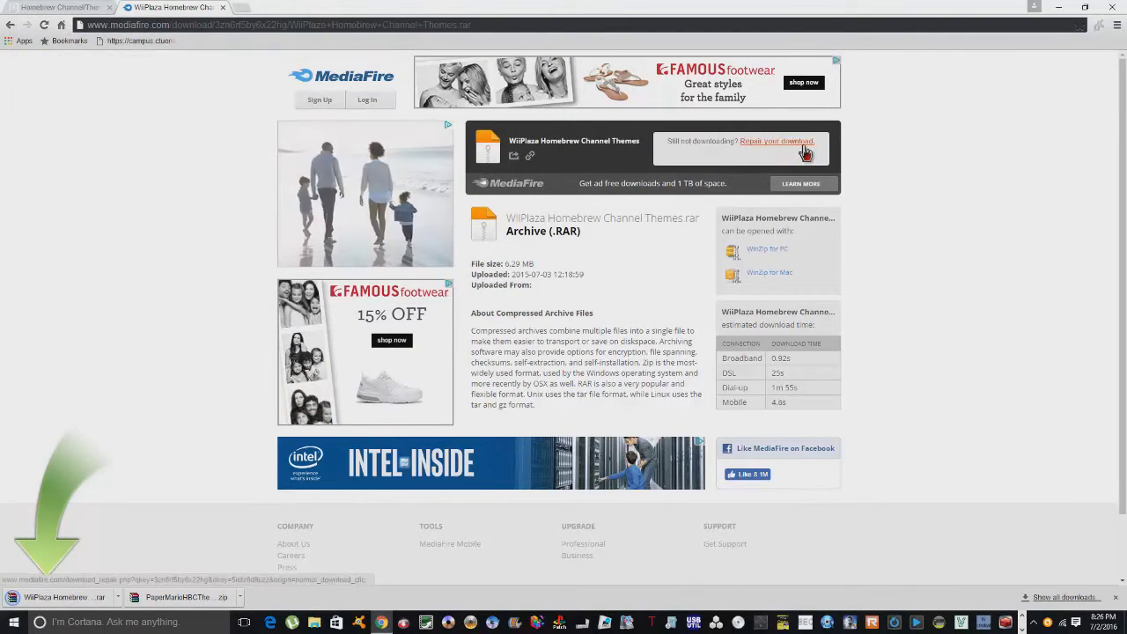
Step: Extract both theme archives on the desktop into WiiPlaza and PaperMario folders with WinRAR
{"action": "left_click", "coordinate": [1059, 7]}
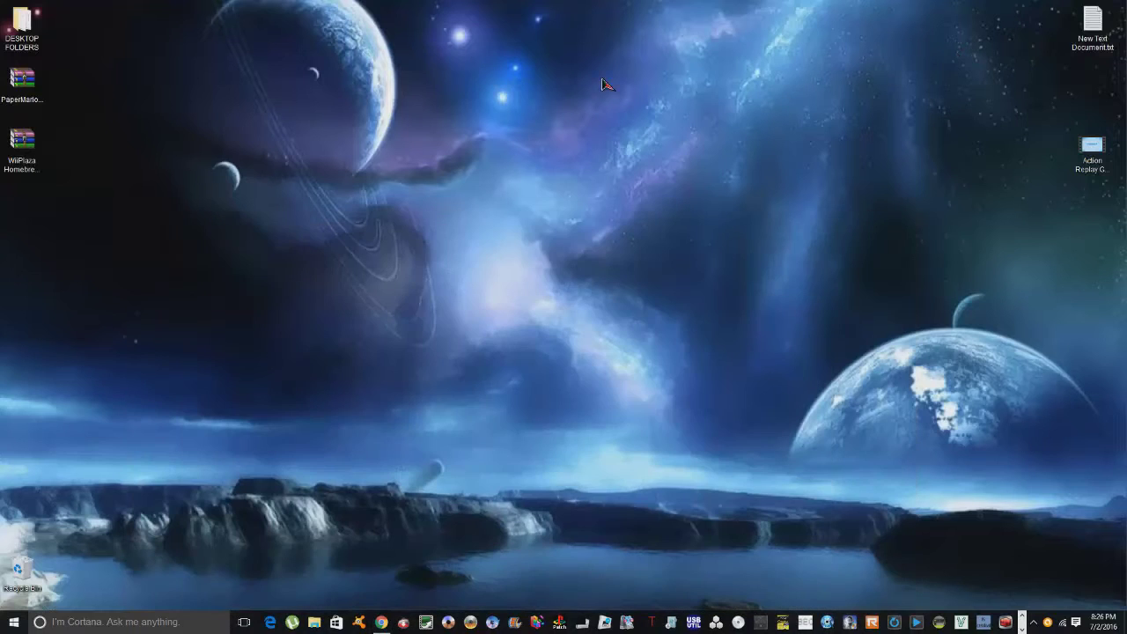
{"action": "left_click_drag", "start_coordinate": [62, 90], "coordinate": [5, 189]}
{"action": "right_click", "coordinate": [29, 148]}
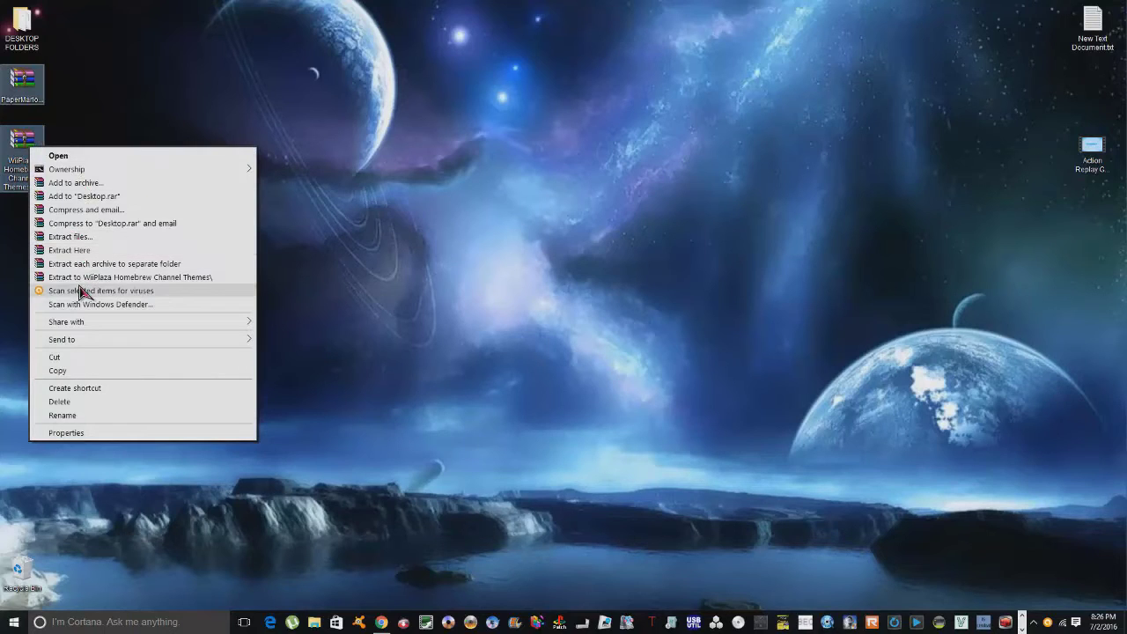
{"action": "left_click", "coordinate": [83, 276]}
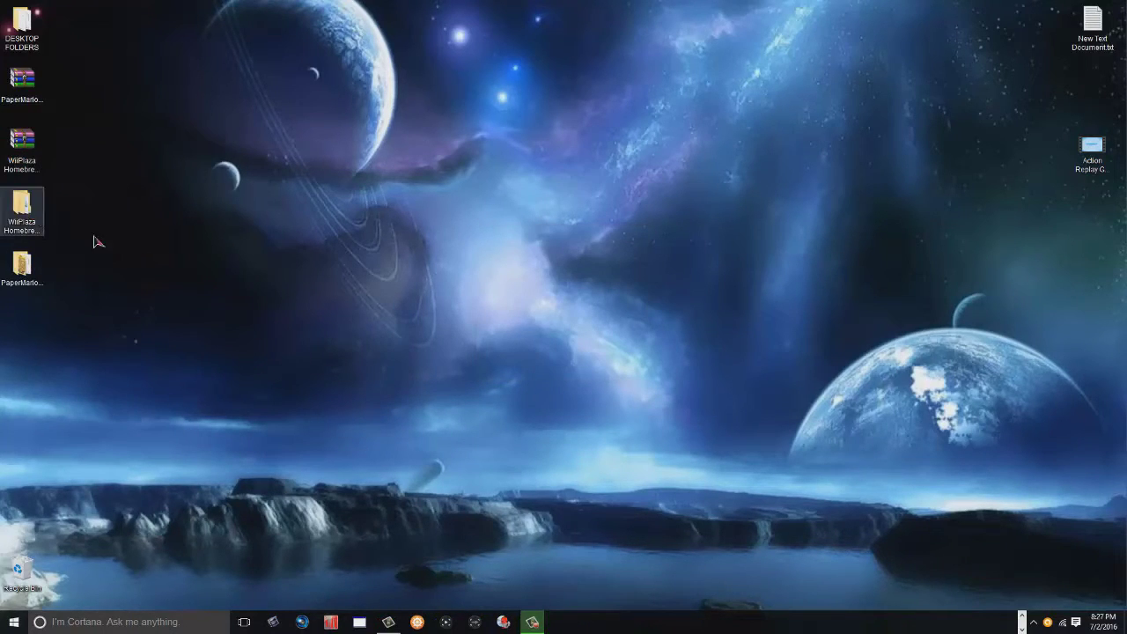
{"action": "left_click", "coordinate": [24, 227]}
Step: Browse the seven WiiPlaza theme folders and look inside Black Homebrew Channel
{"action": "double_click", "coordinate": [24, 224]}
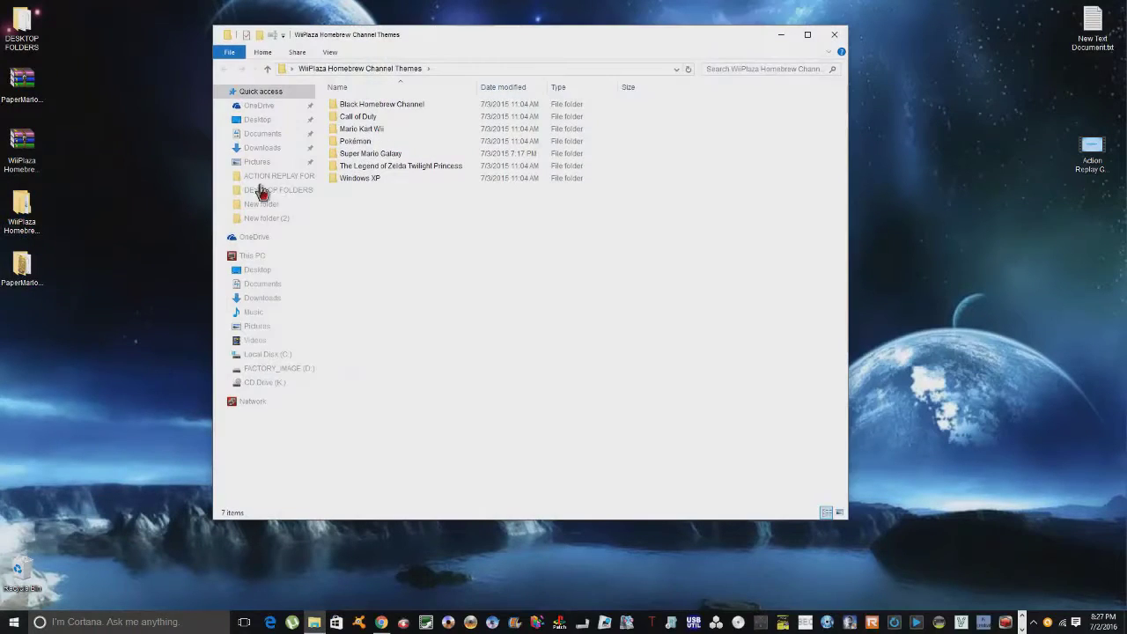
{"action": "left_click_drag", "start_coordinate": [360, 167], "coordinate": [362, 102]}
{"action": "left_click", "coordinate": [368, 197]}
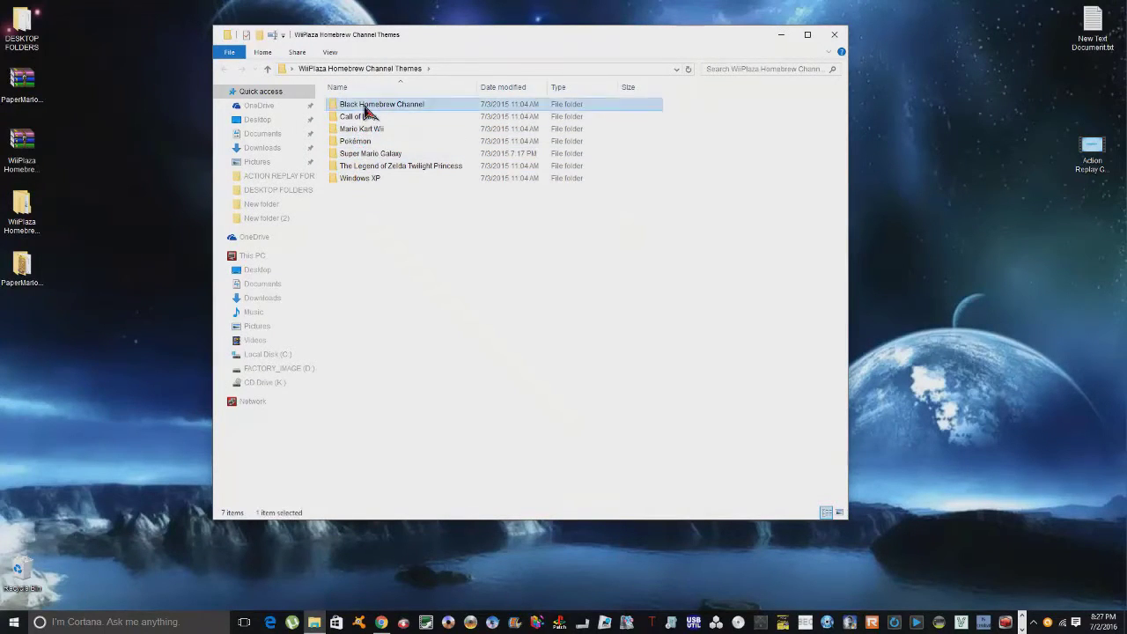
{"action": "double_click", "coordinate": [366, 106]}
{"action": "left_click", "coordinate": [227, 69]}
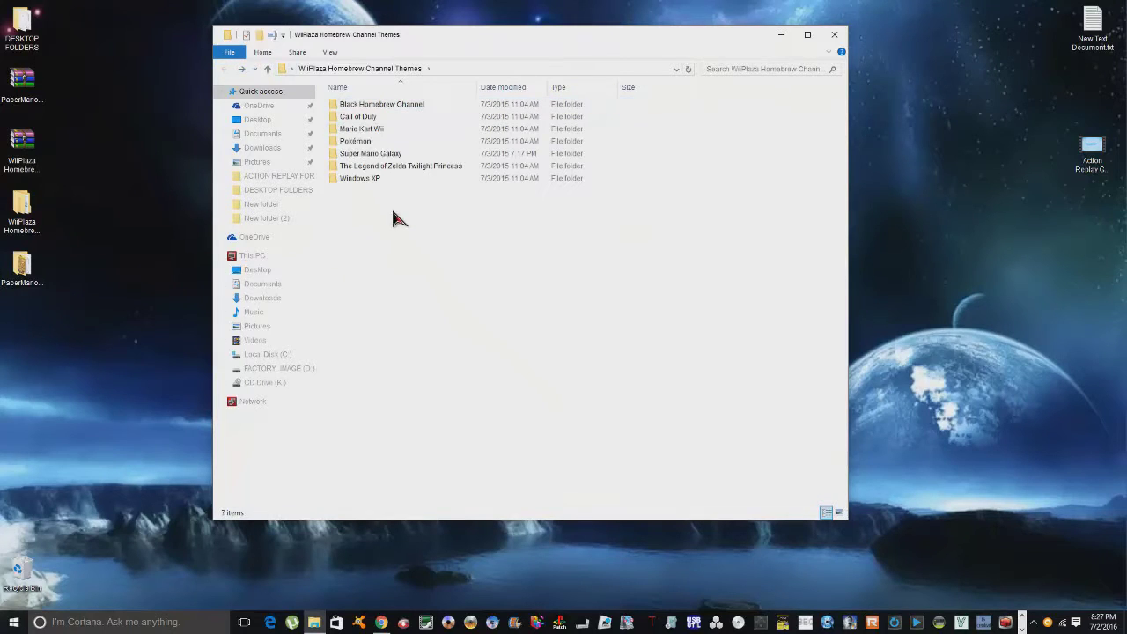
Step: Check the extracted PaperMarioHBCTheme folder, then close both folder windows
{"action": "double_click", "coordinate": [21, 266]}
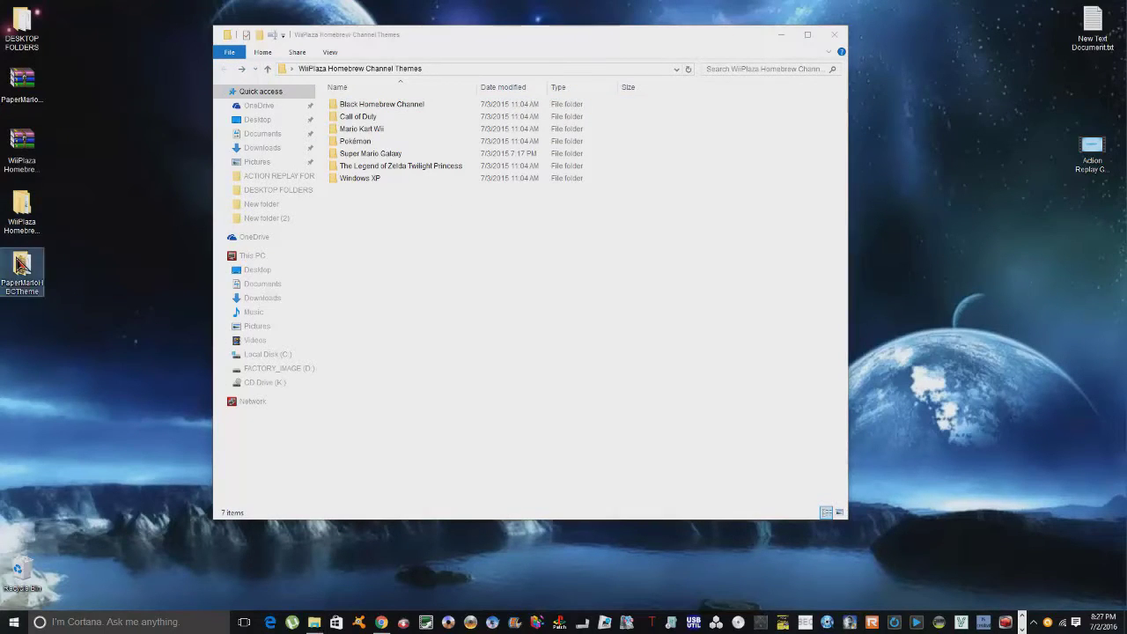
{"action": "left_click", "coordinate": [853, 53]}
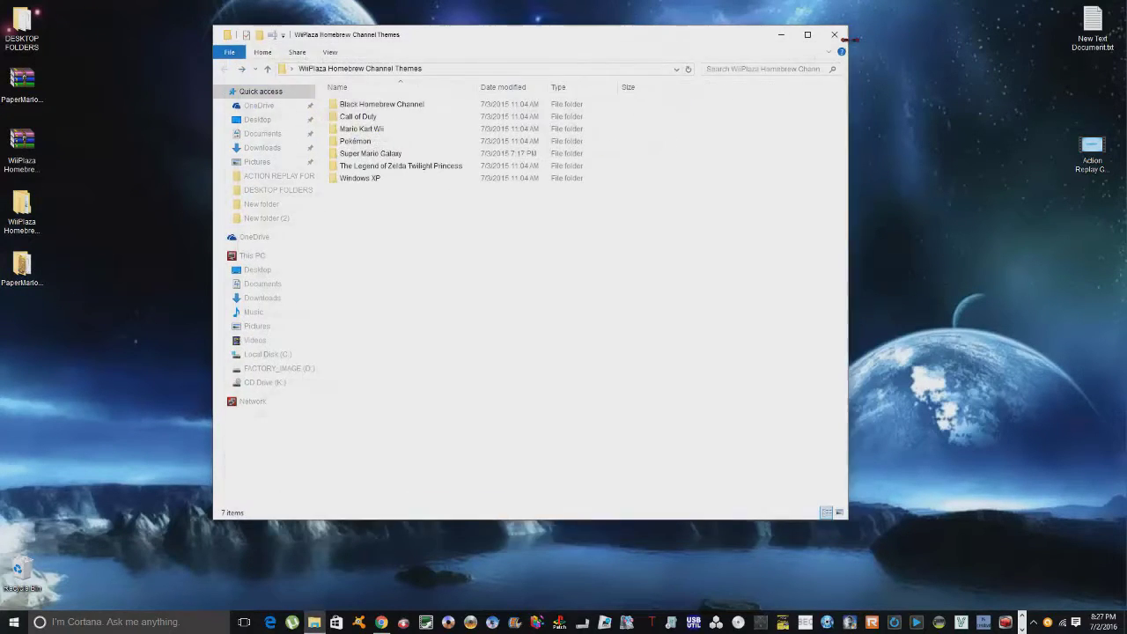
{"action": "left_click", "coordinate": [835, 36]}
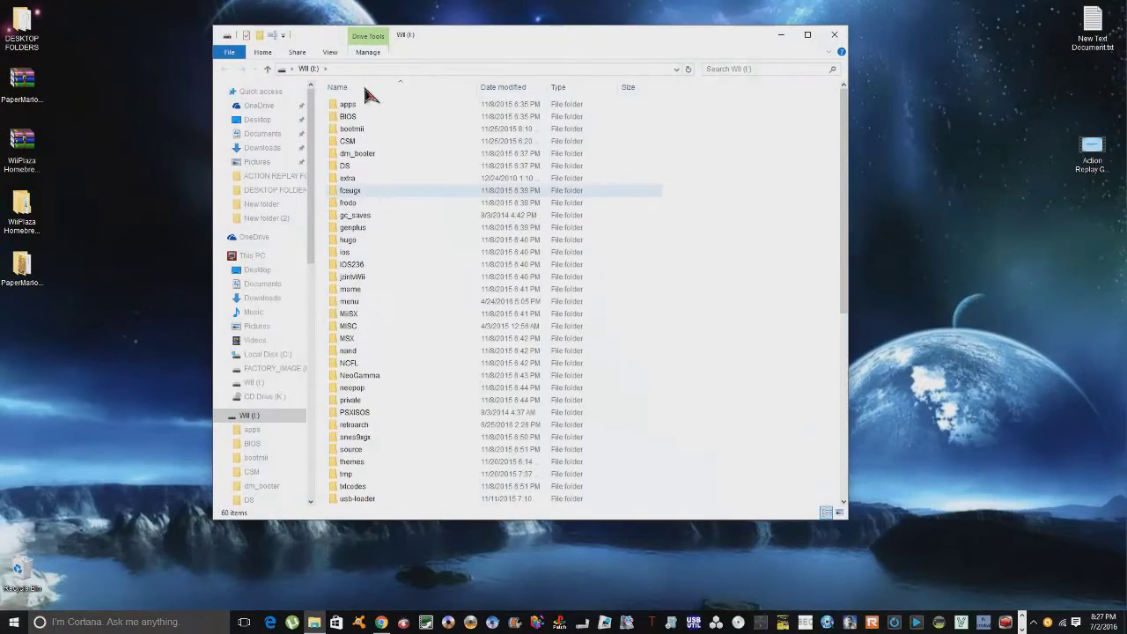
Step: Copy the PaperMarioHBCTheme folder and paste it into Wii (I:)\apps
{"action": "double_click", "coordinate": [349, 104]}
{"action": "left_click_drag", "start_coordinate": [430, 42], "coordinate": [523, 60]}
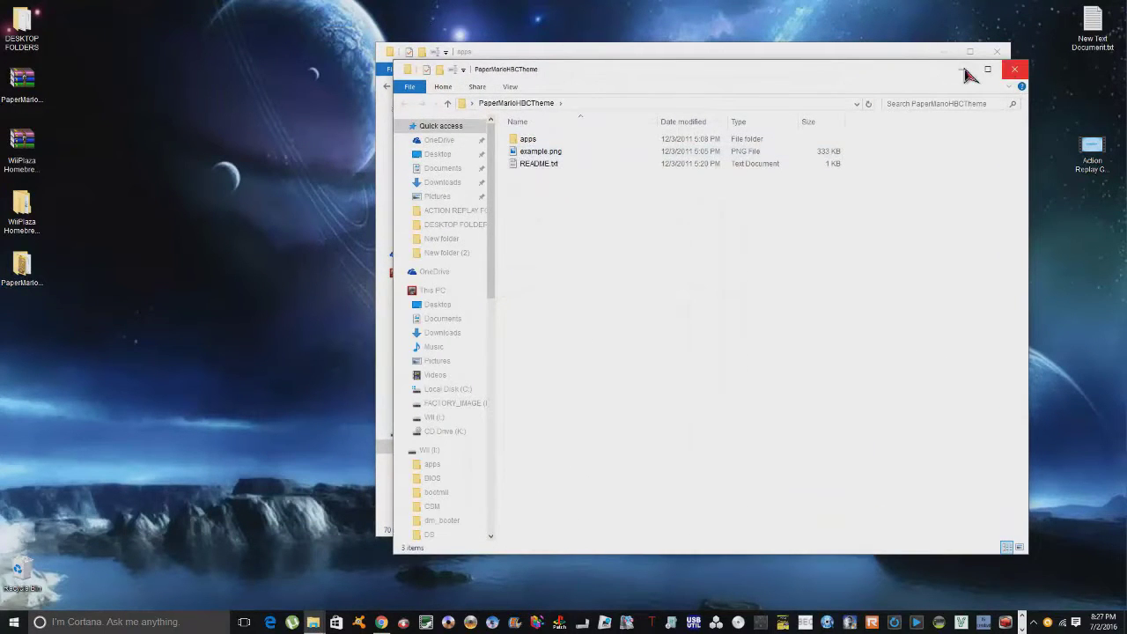
{"action": "double_click", "coordinate": [575, 141]}
{"action": "right_click", "coordinate": [574, 144]}
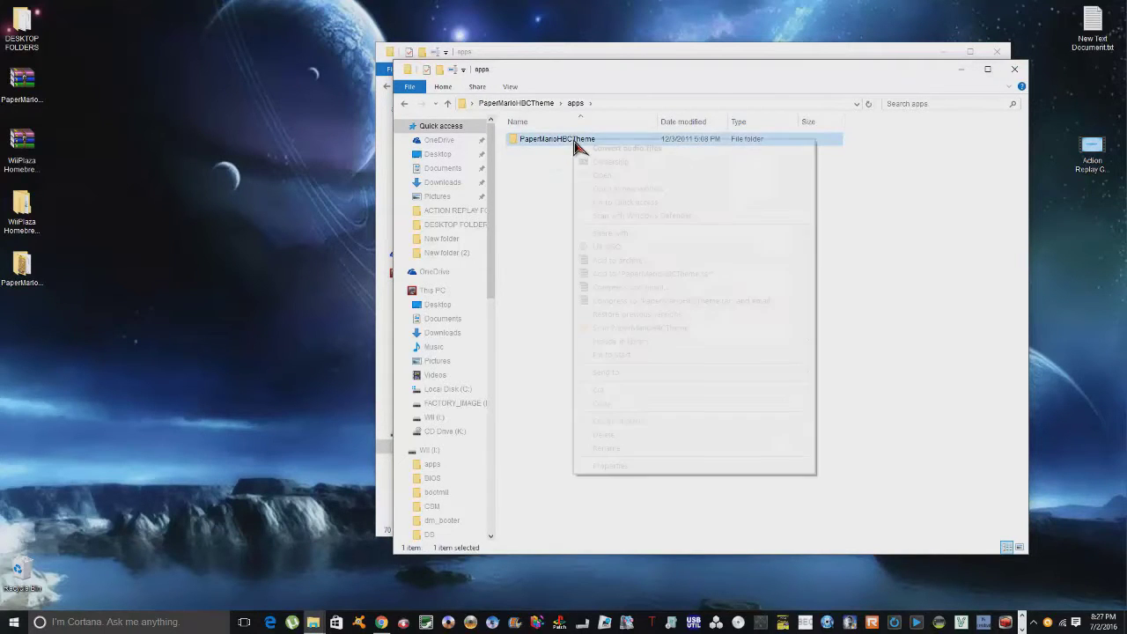
{"action": "left_click", "coordinate": [605, 403]}
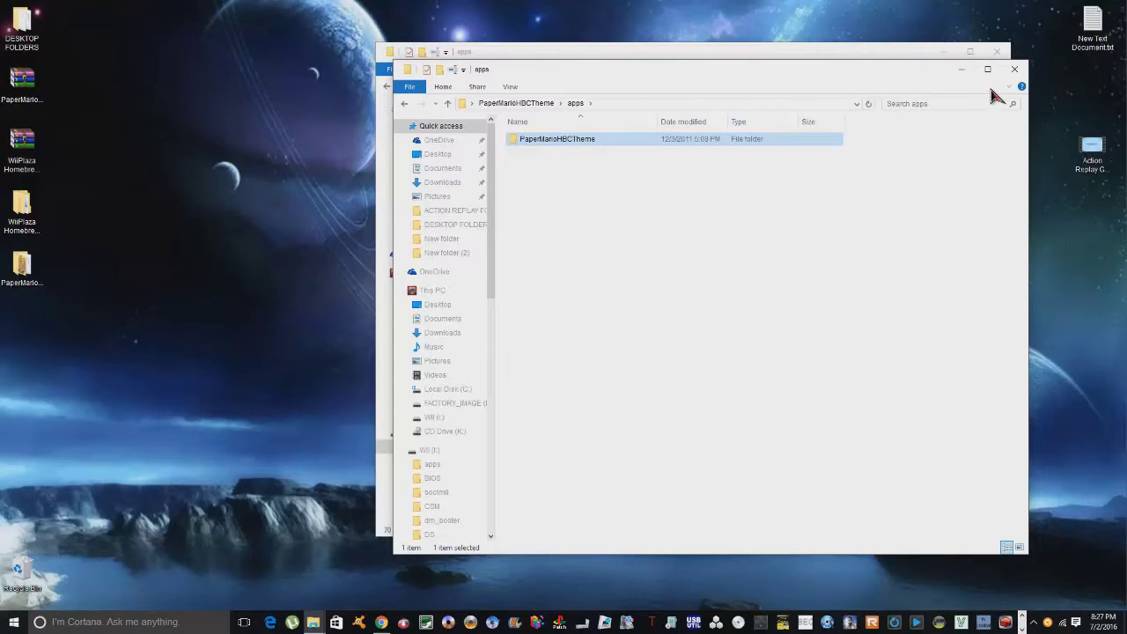
{"action": "left_click", "coordinate": [1015, 69]}
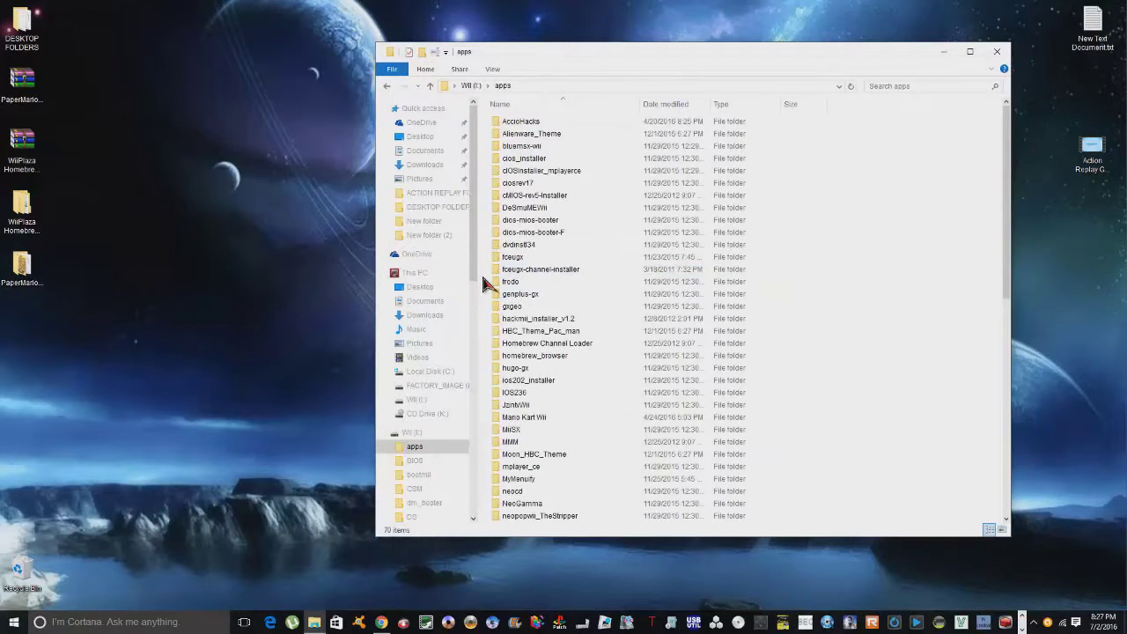
{"action": "right_click", "coordinate": [486, 276]}
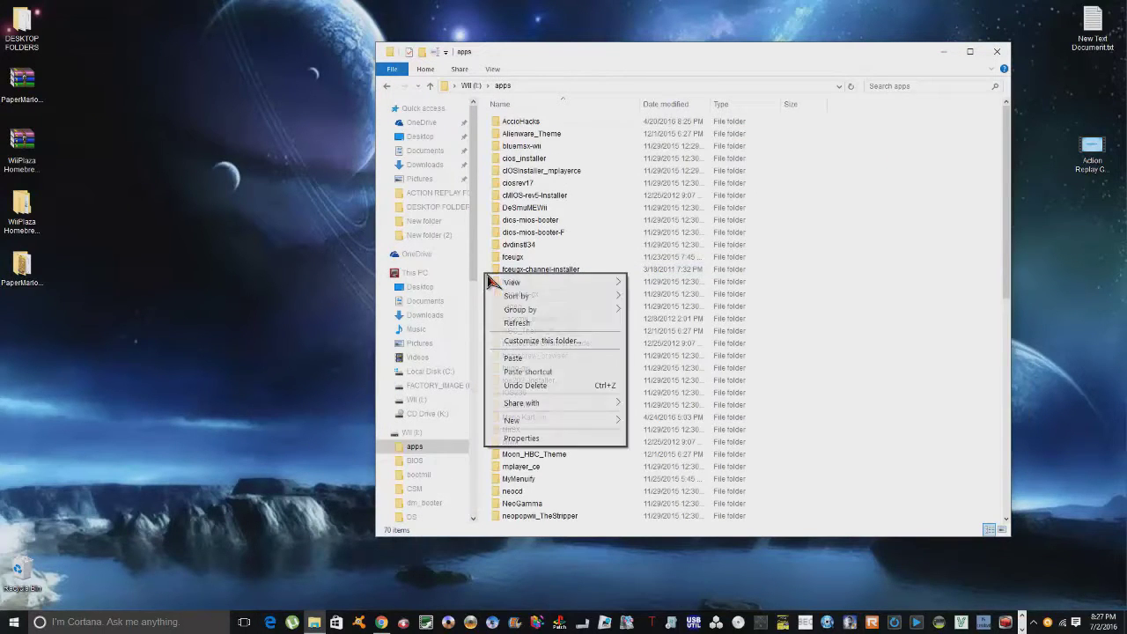
{"action": "left_click", "coordinate": [511, 358]}
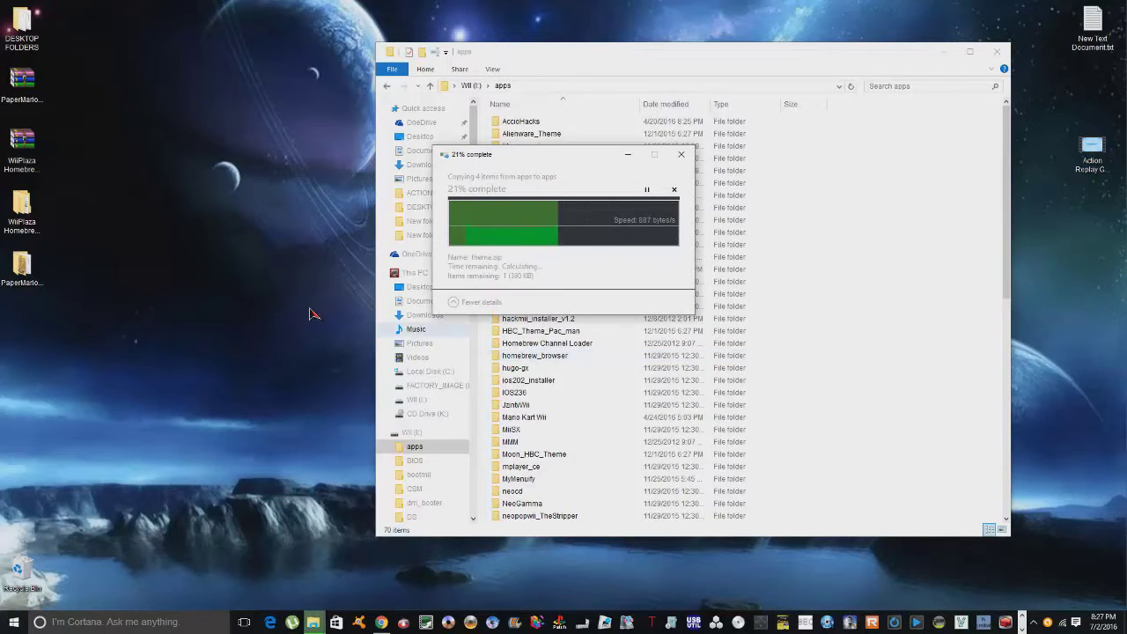
Step: Copy all seven theme folders from WiiPlaza Homebrew Channel Themes
{"action": "double_click", "coordinate": [32, 225]}
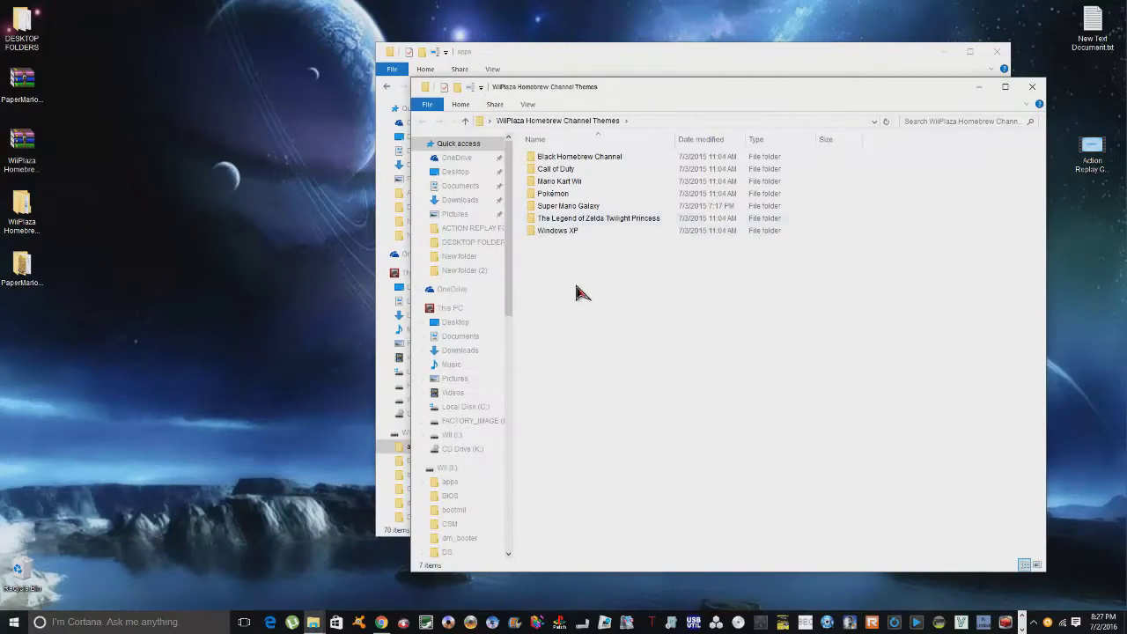
{"action": "double_click", "coordinate": [571, 158]}
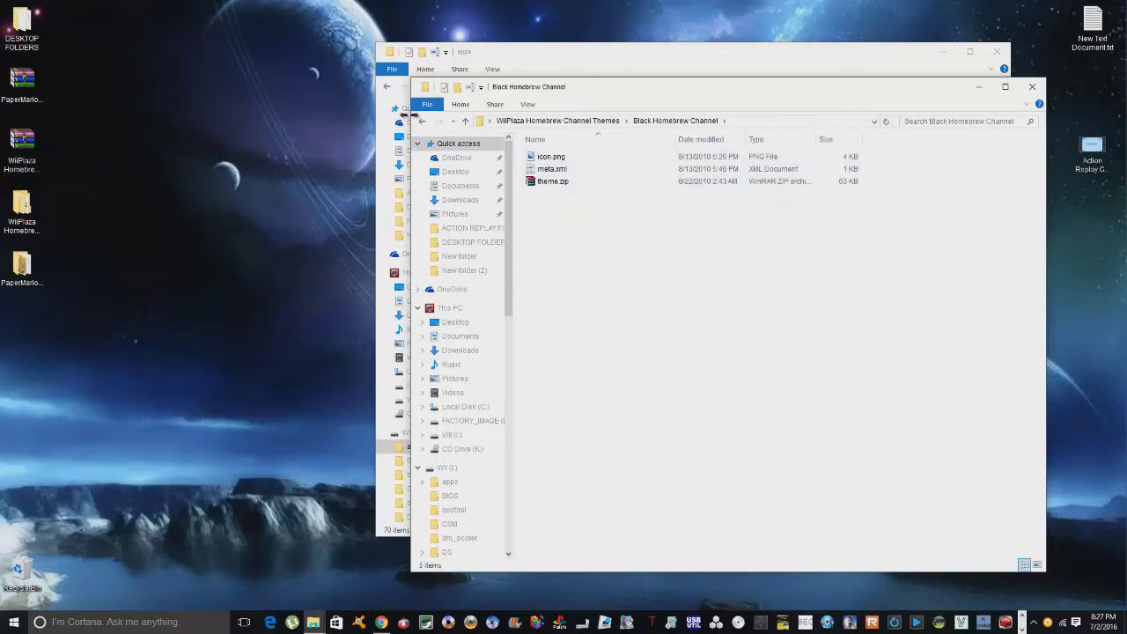
{"action": "left_click", "coordinate": [421, 123]}
{"action": "left_click_drag", "start_coordinate": [561, 261], "coordinate": [595, 156]}
{"action": "right_click", "coordinate": [595, 157]}
{"action": "left_click", "coordinate": [610, 362]}
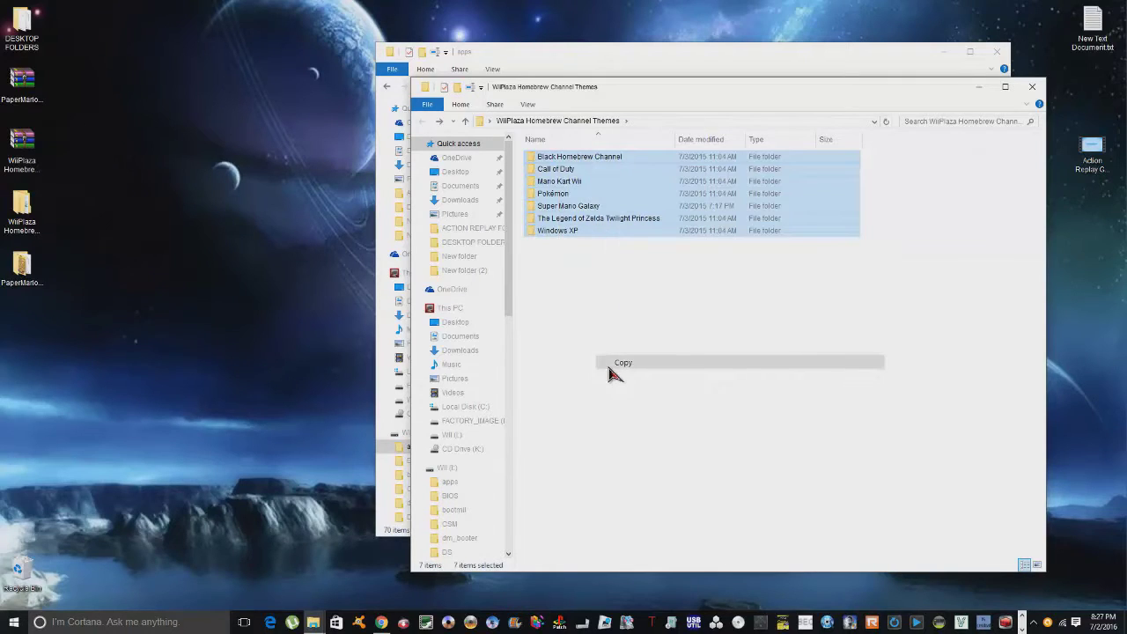
{"action": "left_click", "coordinate": [1032, 86]}
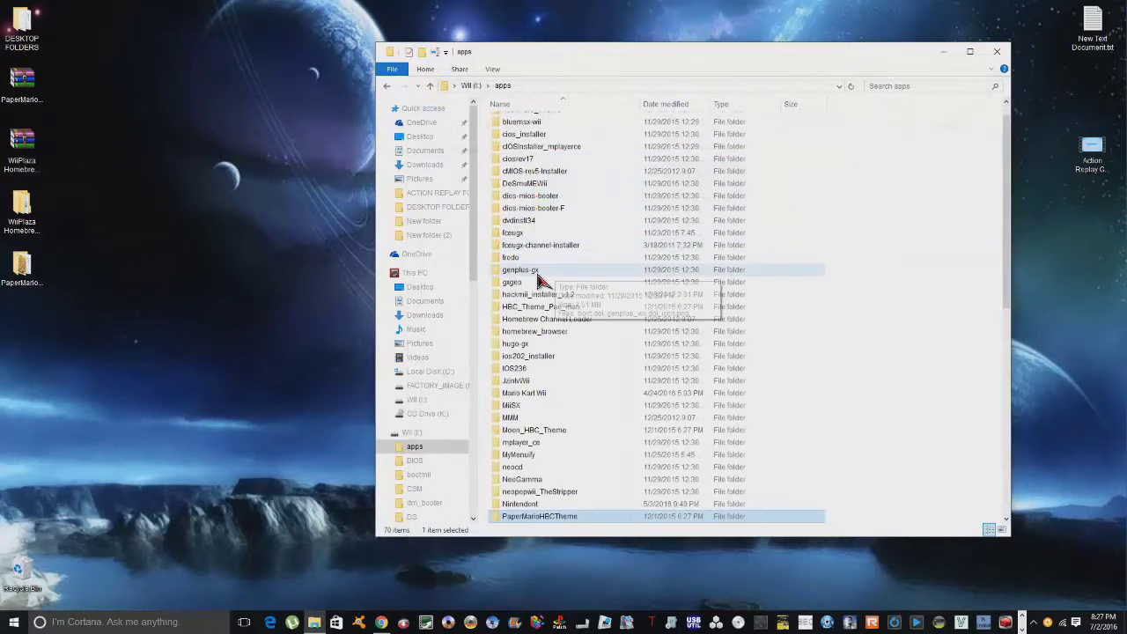
Step: Paste them into Wii (I:)\apps, replacing duplicate files, and close the window
{"action": "right_click", "coordinate": [485, 263]}
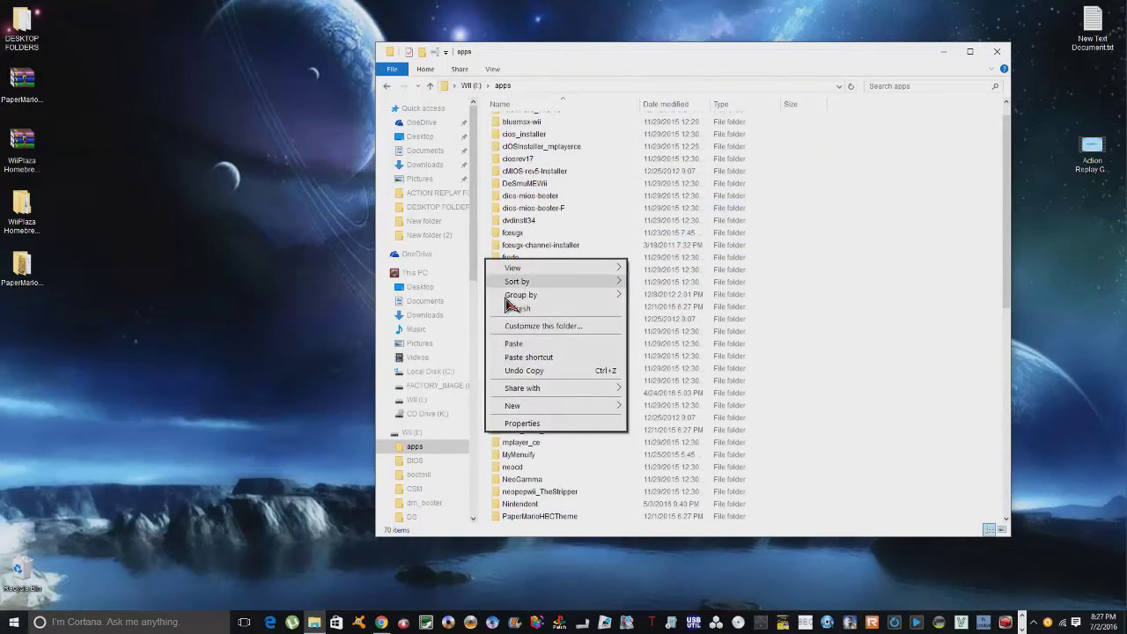
{"action": "left_click", "coordinate": [515, 344]}
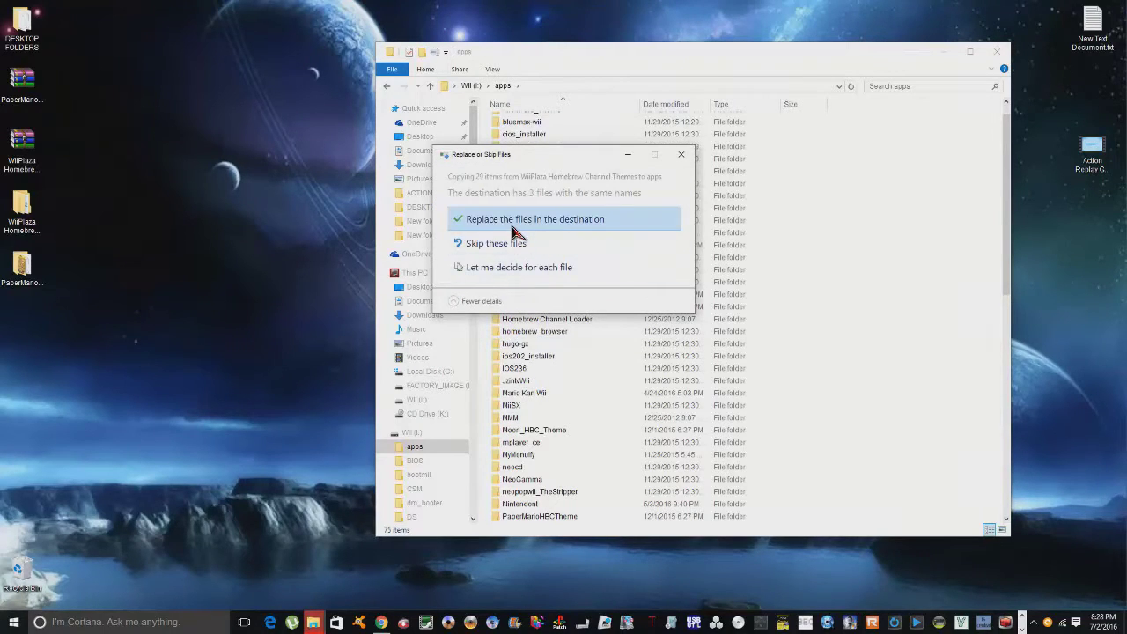
{"action": "left_click", "coordinate": [513, 226]}
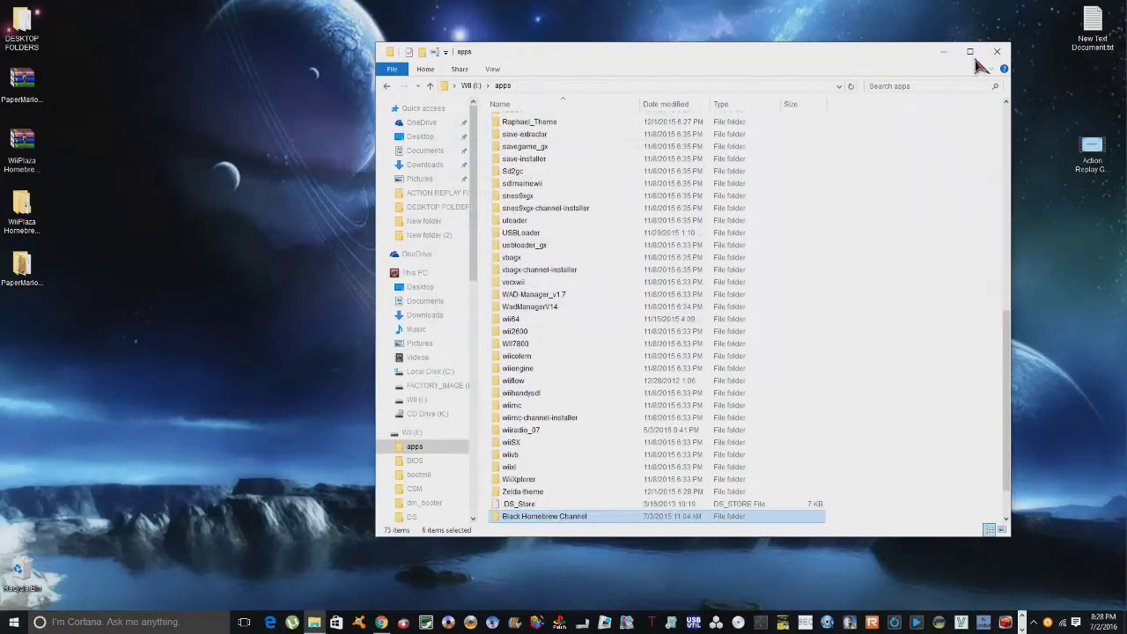
{"action": "left_click", "coordinate": [999, 51]}
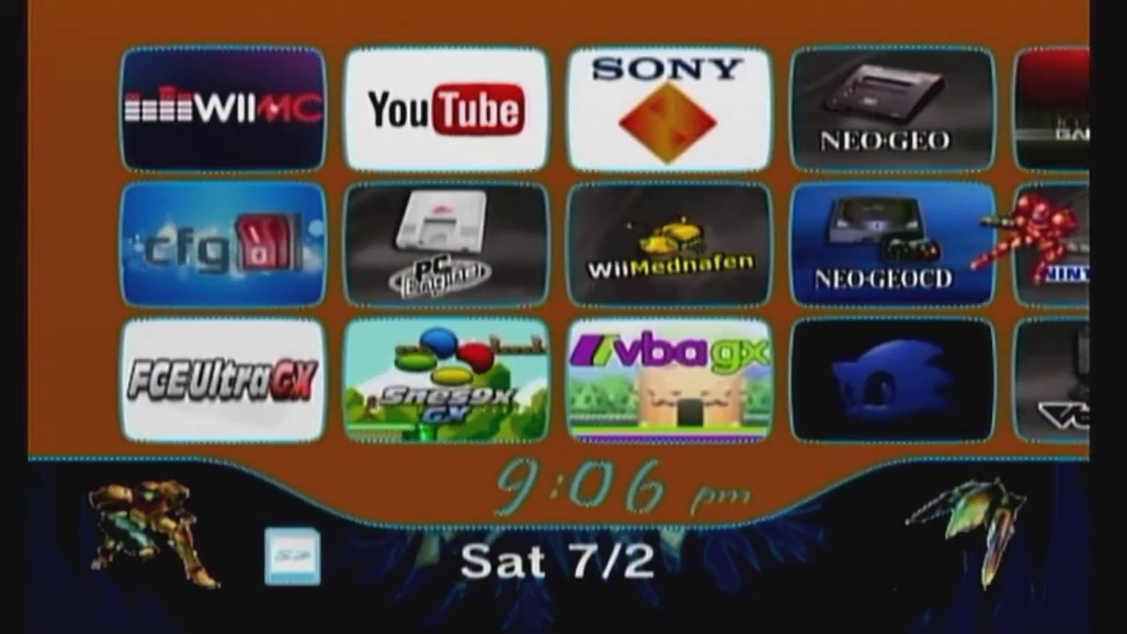
Step: Launch the Homebrew Channel from the Wii Menu and page its app list to Alienware Theme
{"action": "key", "text": "Right"}
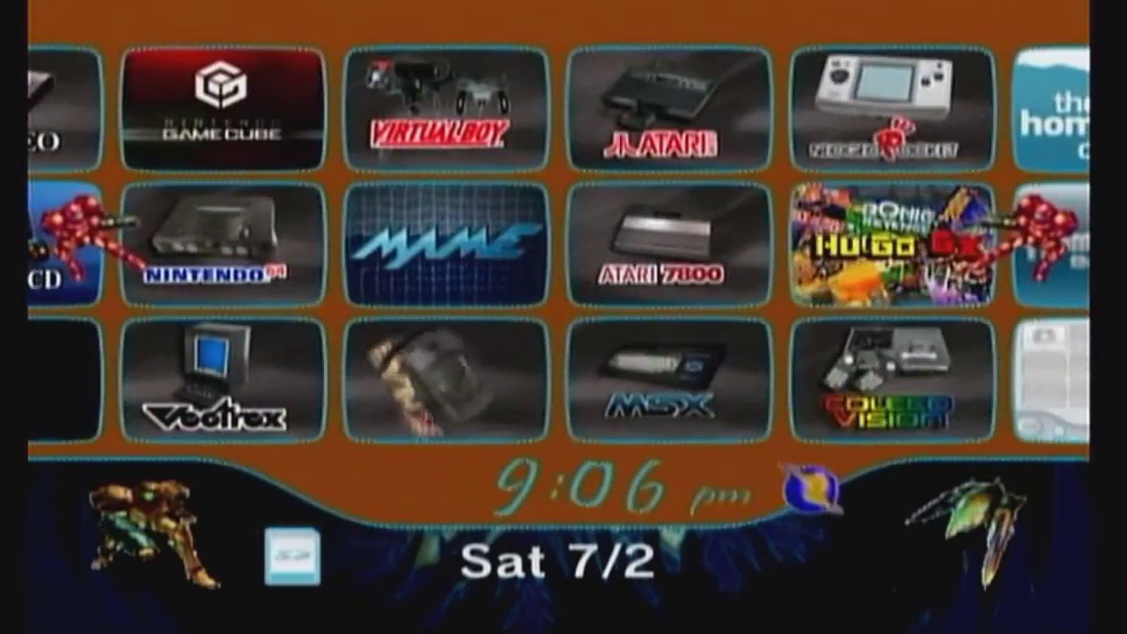
{"action": "key", "text": "Right"}
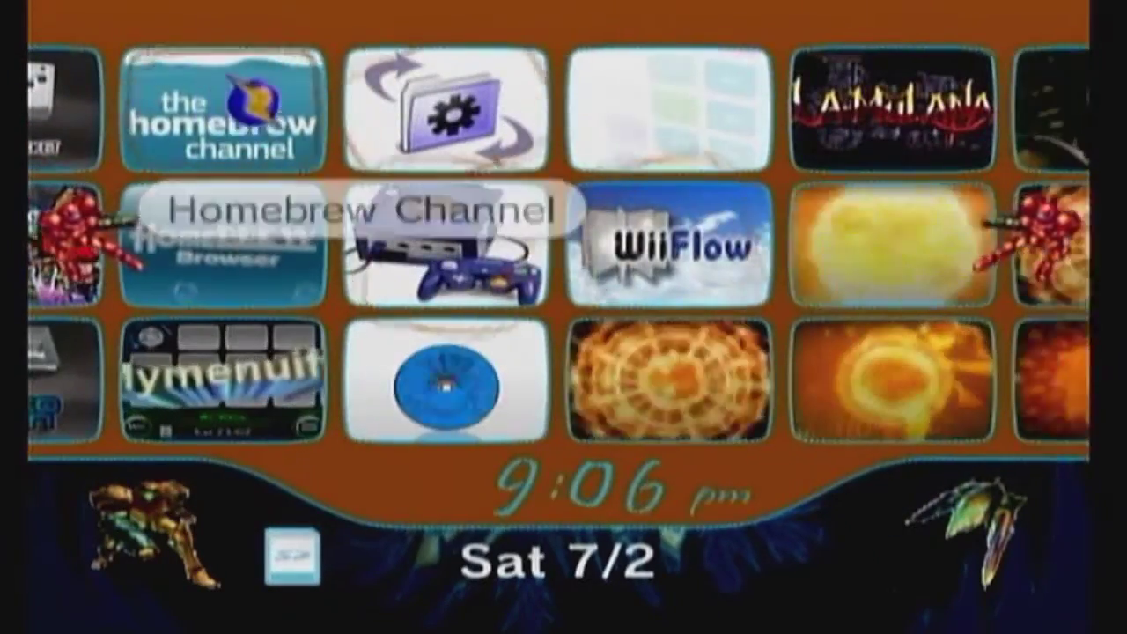
{"action": "left_click", "coordinate": [223, 108]}
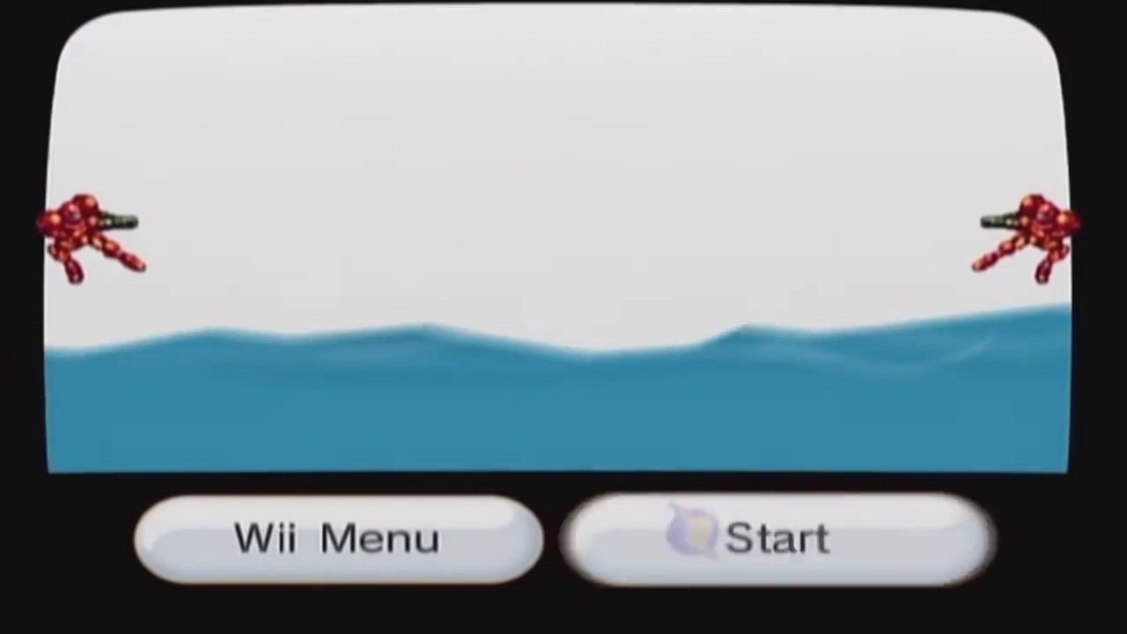
{"action": "left_click", "coordinate": [696, 536]}
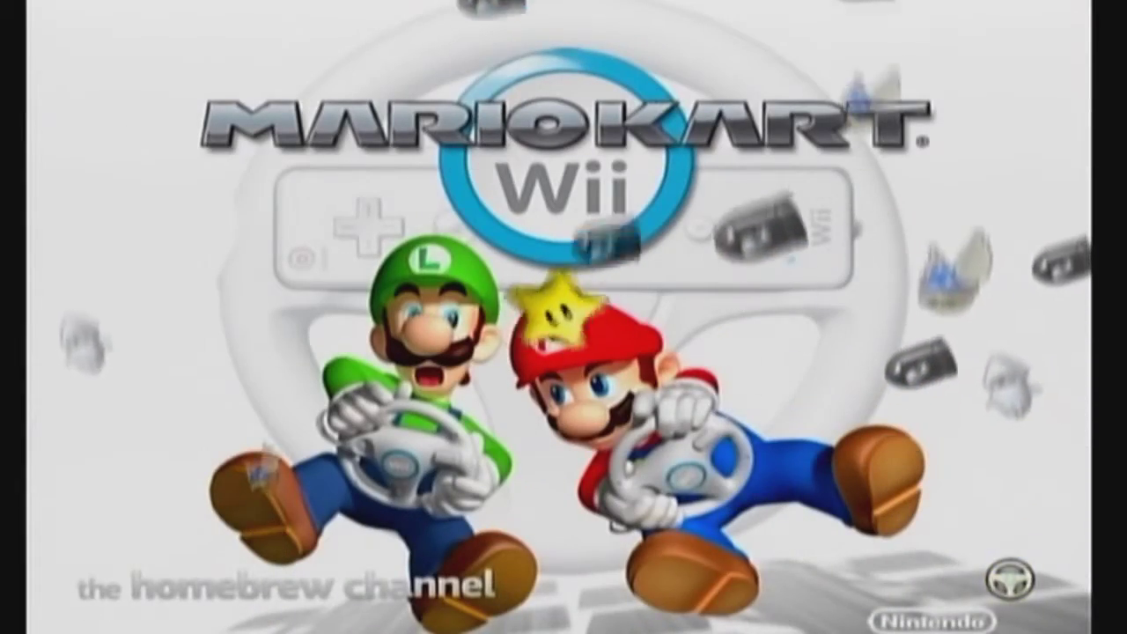
{"action": "key", "text": "Right"}
{"action": "key", "text": "Right"}
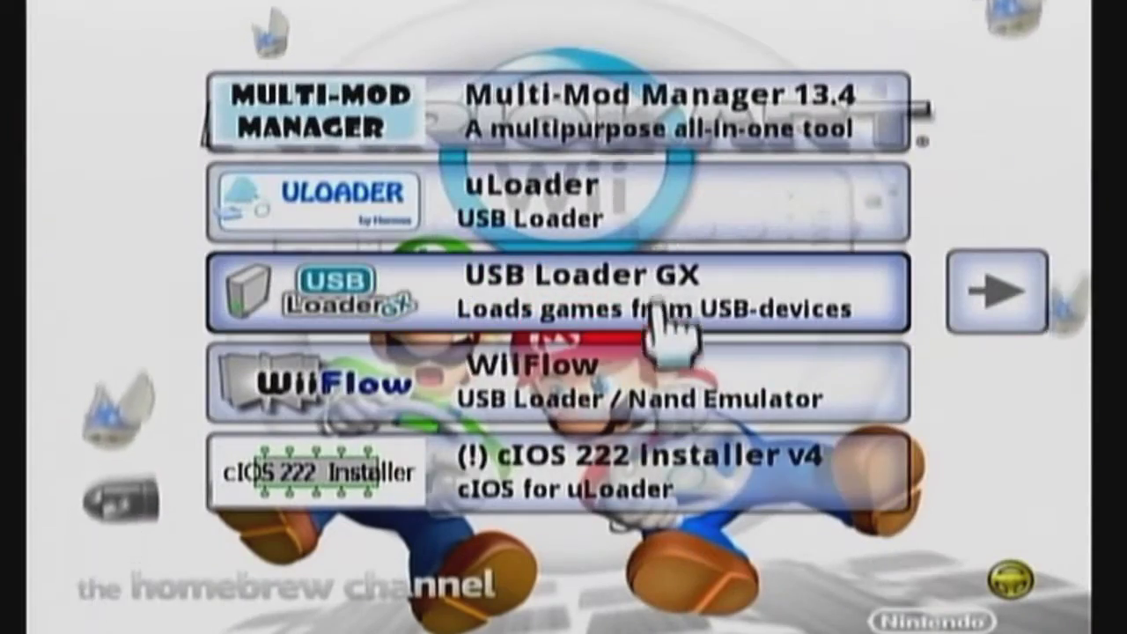
{"action": "key", "text": "Right"}
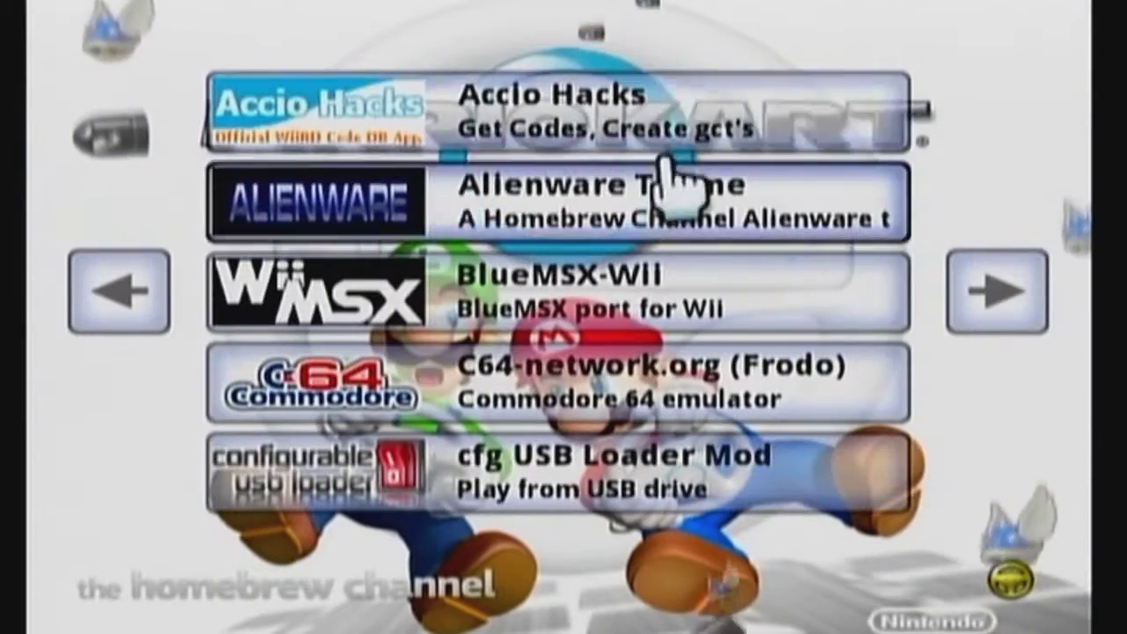
Step: Load the Alienware Theme, then page forward and open the CoD HBC theme entry
{"action": "left_click", "coordinate": [649, 213]}
{"action": "left_click", "coordinate": [607, 525]}
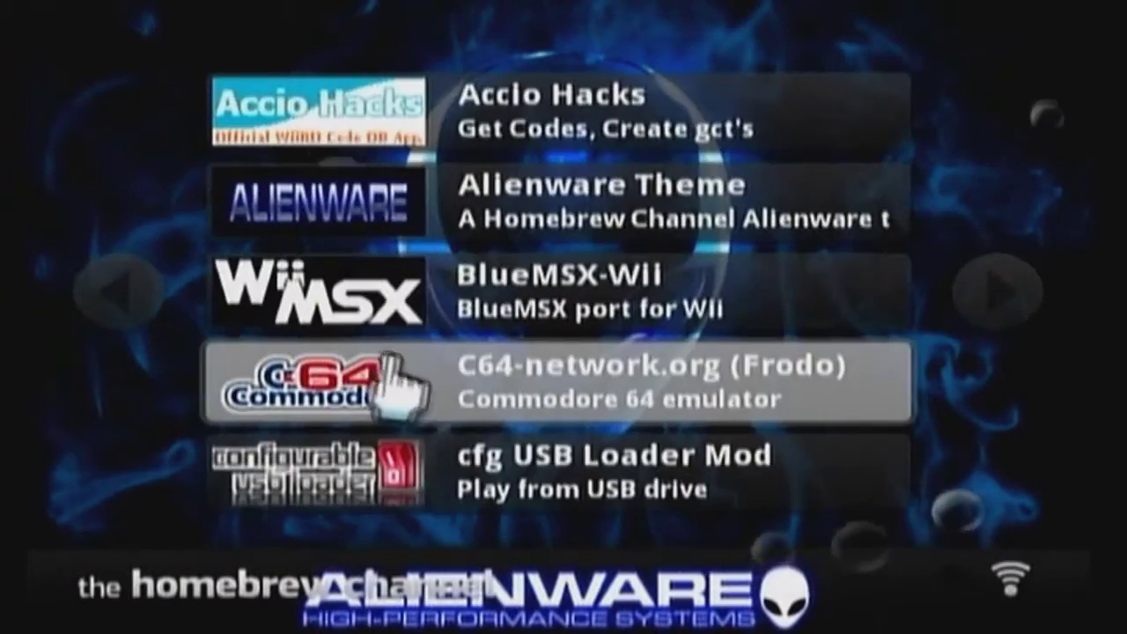
{"action": "key", "text": "Right"}
{"action": "key", "text": "Left"}
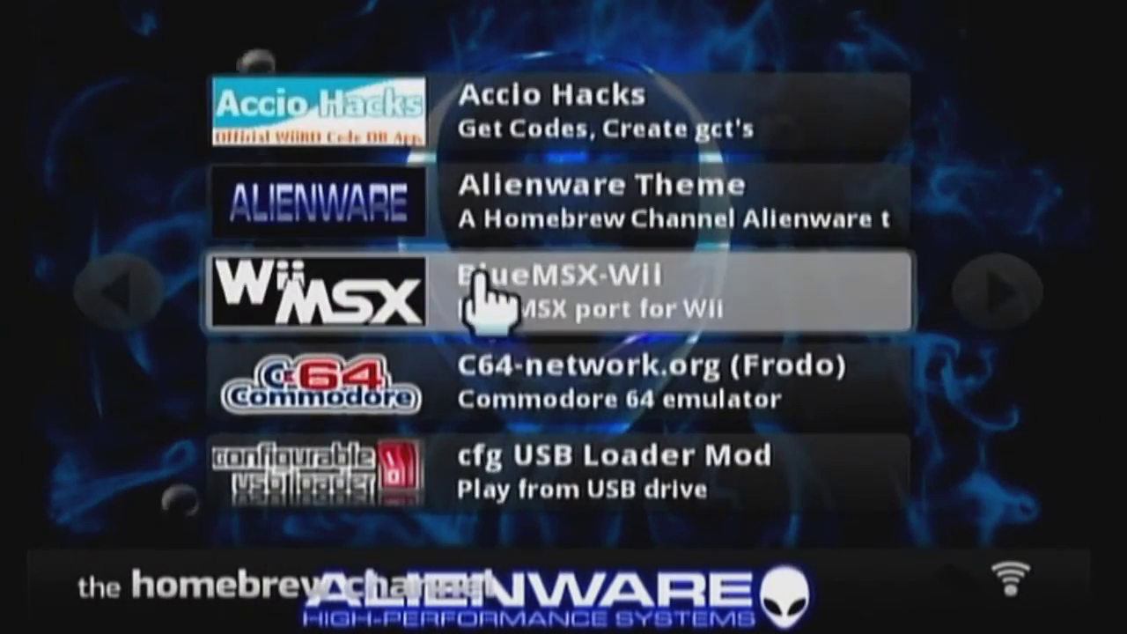
{"action": "key", "text": "Right"}
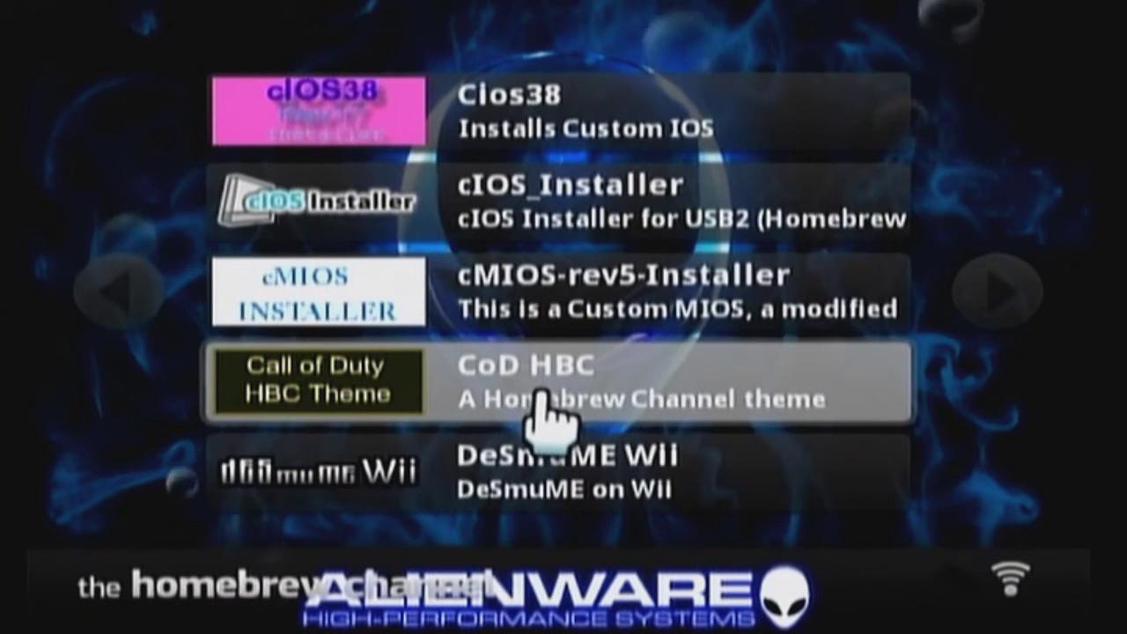
{"action": "left_click", "coordinate": [528, 388]}
Step: Load the CoD HBC theme, then scroll down to open the Paper Mario HBC Theme details
{"action": "left_click", "coordinate": [559, 487]}
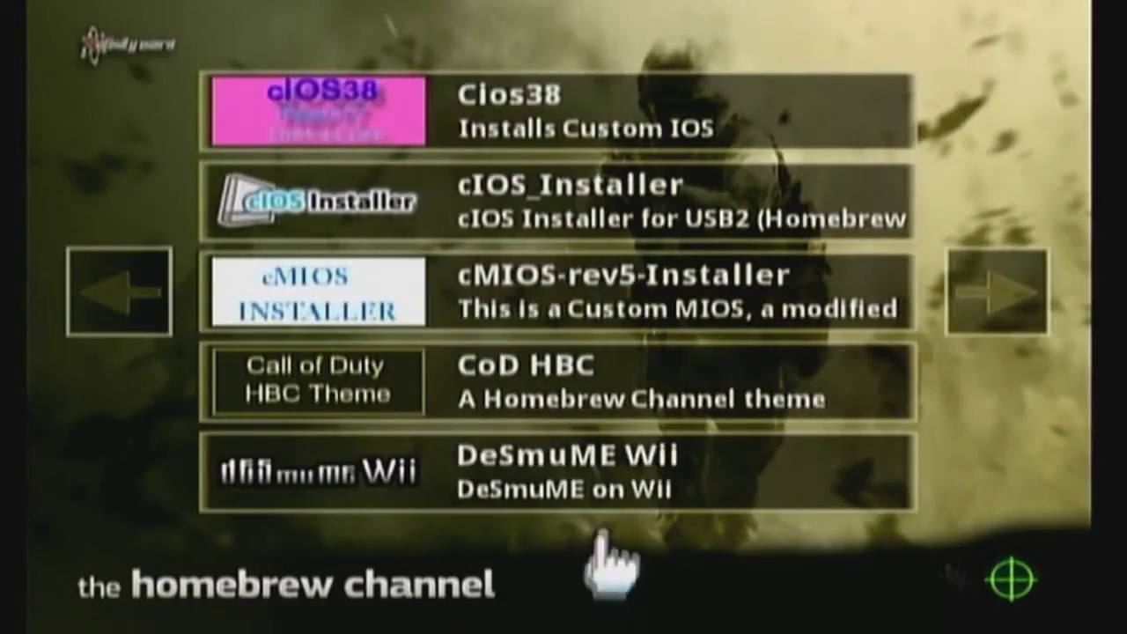
{"action": "scroll", "coordinate": [642, 516], "scroll_direction": "down", "scroll_amount": 1}
{"action": "scroll", "coordinate": [584, 485], "scroll_direction": "up", "scroll_amount": 1}
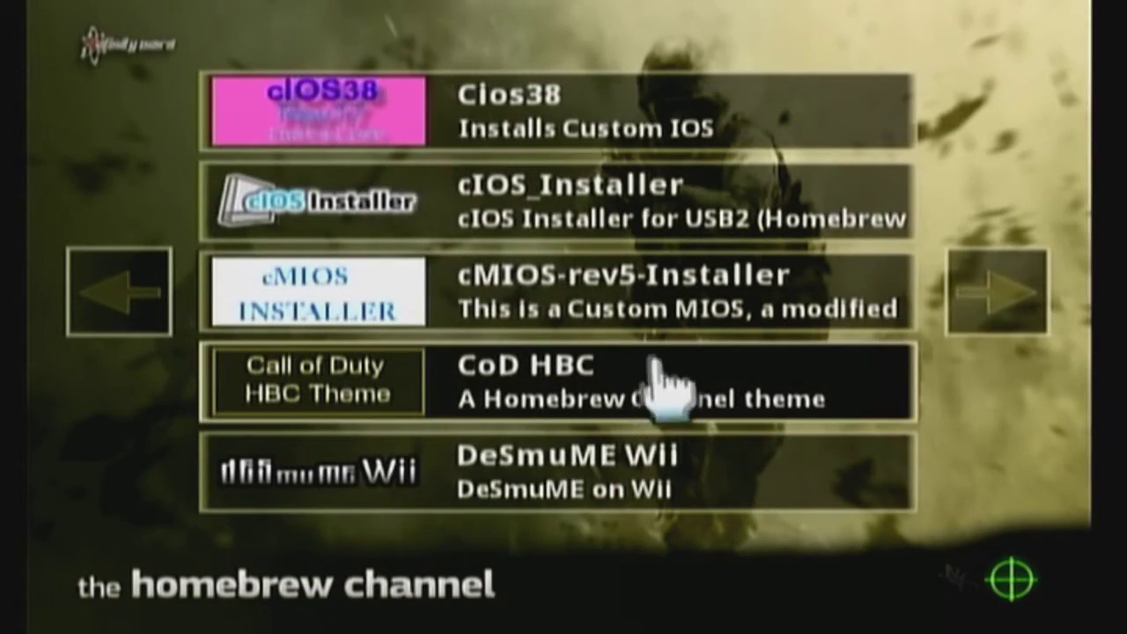
{"action": "scroll", "coordinate": [582, 315], "scroll_direction": "down", "scroll_amount": 1}
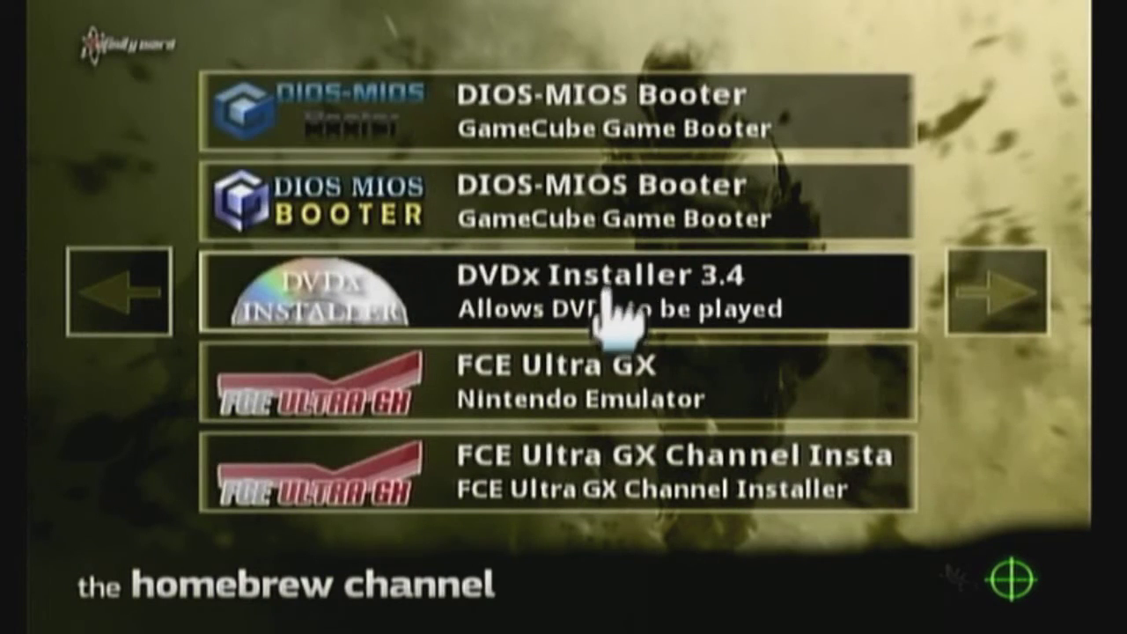
{"action": "scroll", "coordinate": [581, 291], "scroll_direction": "down", "scroll_amount": 1}
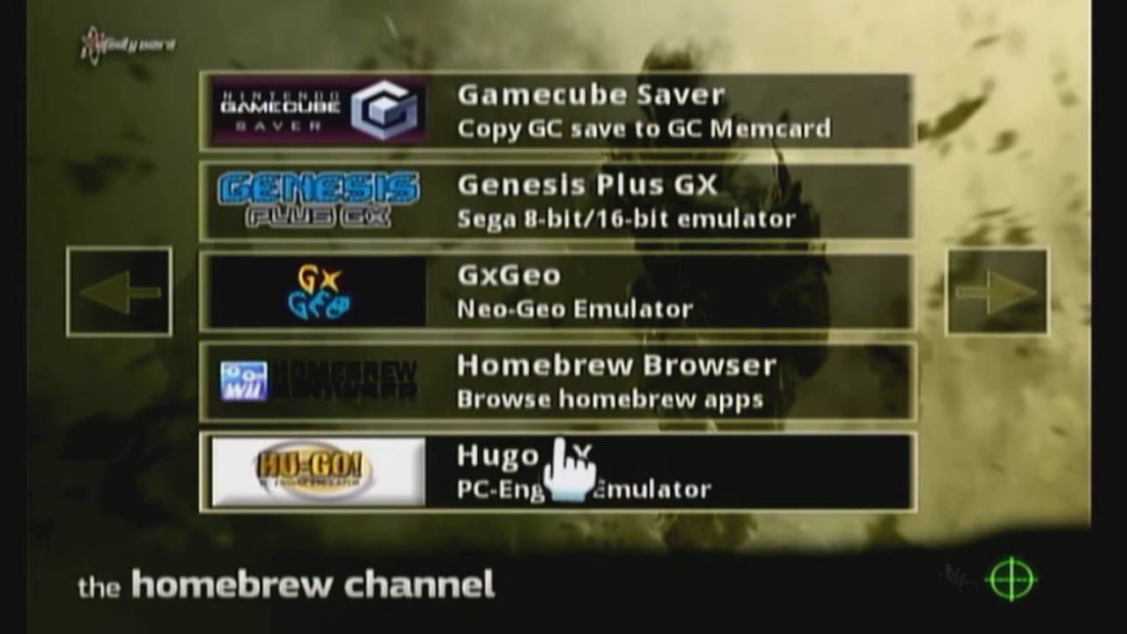
{"action": "scroll", "coordinate": [548, 403], "scroll_direction": "down", "scroll_amount": 1}
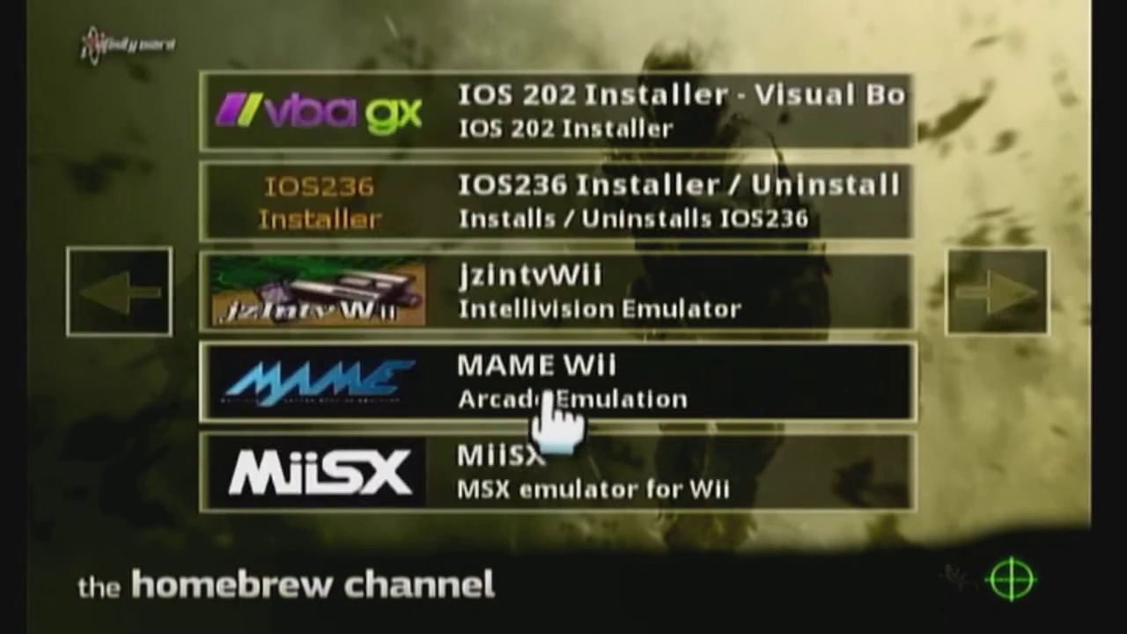
{"action": "scroll", "coordinate": [548, 370], "scroll_direction": "down", "scroll_amount": 1}
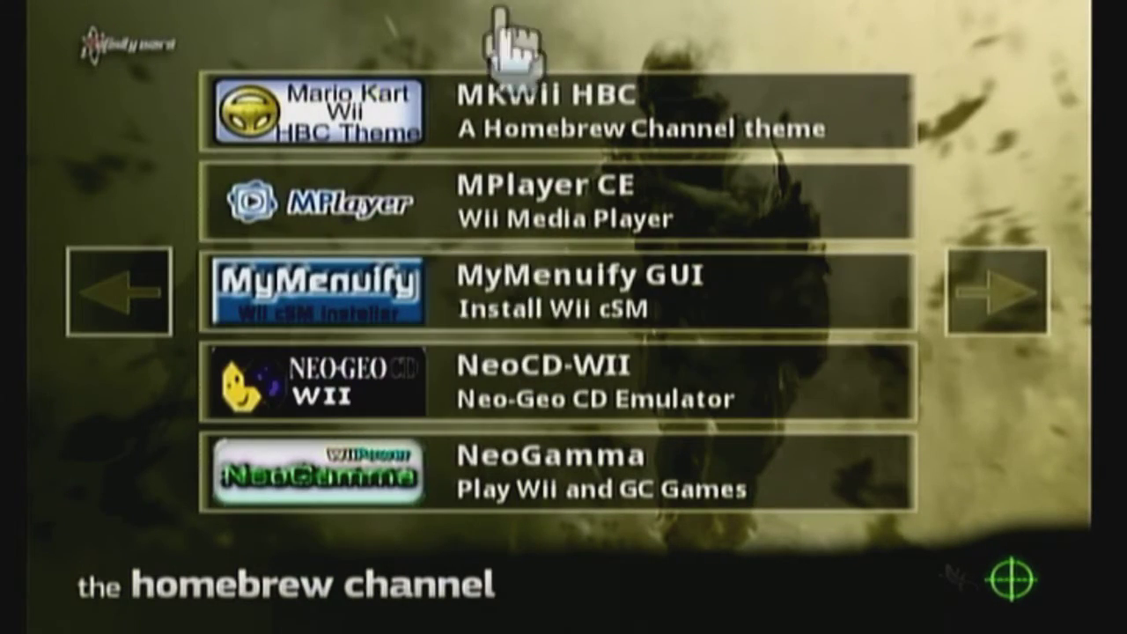
{"action": "scroll", "coordinate": [549, 402], "scroll_direction": "down", "scroll_amount": 1}
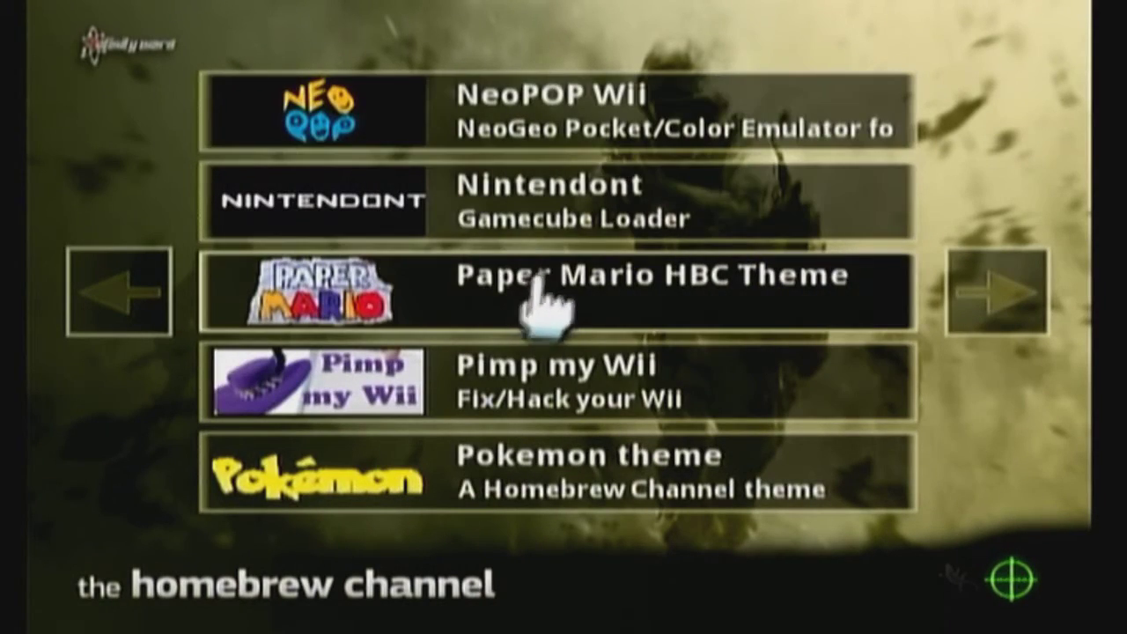
{"action": "left_click", "coordinate": [545, 317]}
Step: Load the Paper Mario HBC Theme
{"action": "left_click", "coordinate": [578, 491]}
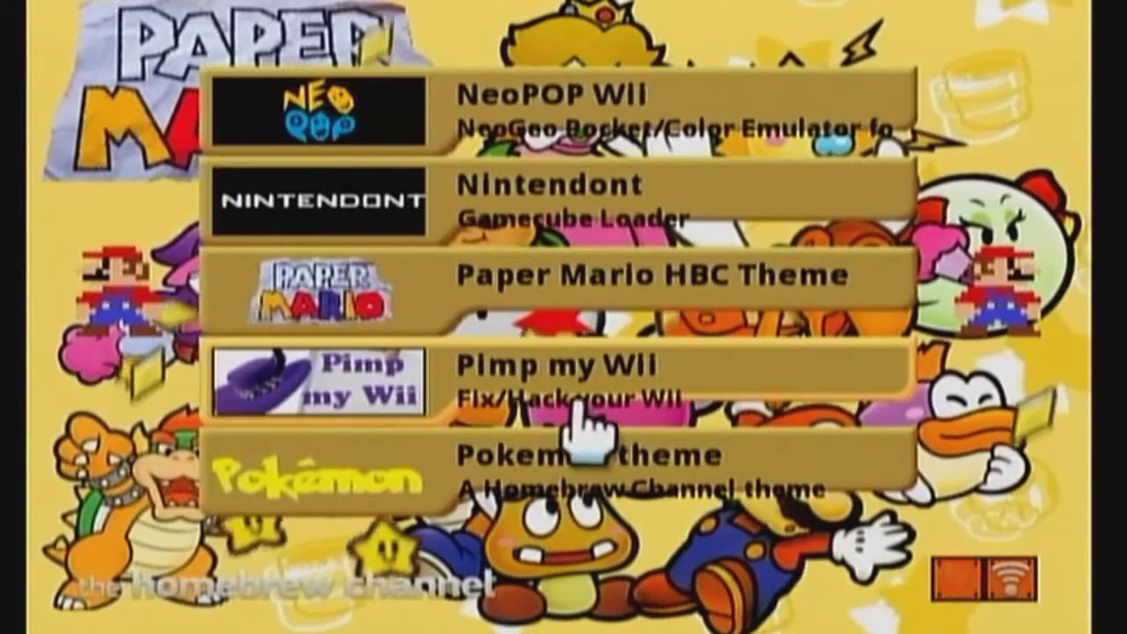
{"action": "scroll", "coordinate": [529, 423], "scroll_direction": "down", "scroll_amount": 1}
{"action": "scroll", "coordinate": [503, 429], "scroll_direction": "up", "scroll_amount": 1}
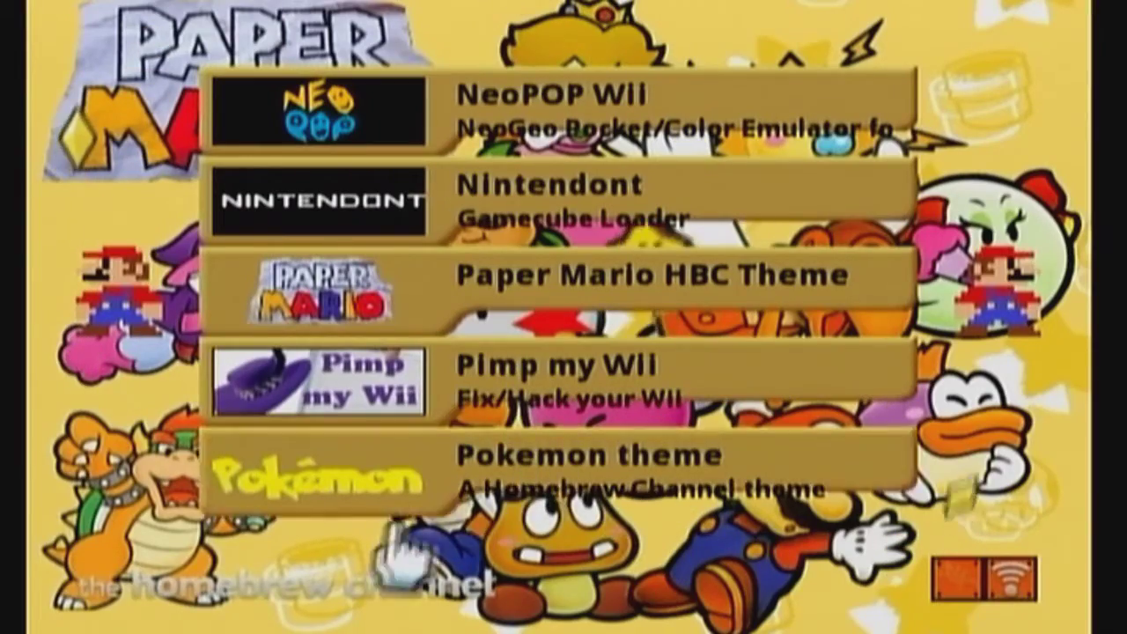
Step: Apply the Pokemon theme and page forward to the Super Mario Galaxy, Black HBC and TLOZ entries
{"action": "left_click", "coordinate": [450, 489]}
{"action": "key", "text": "Escape"}
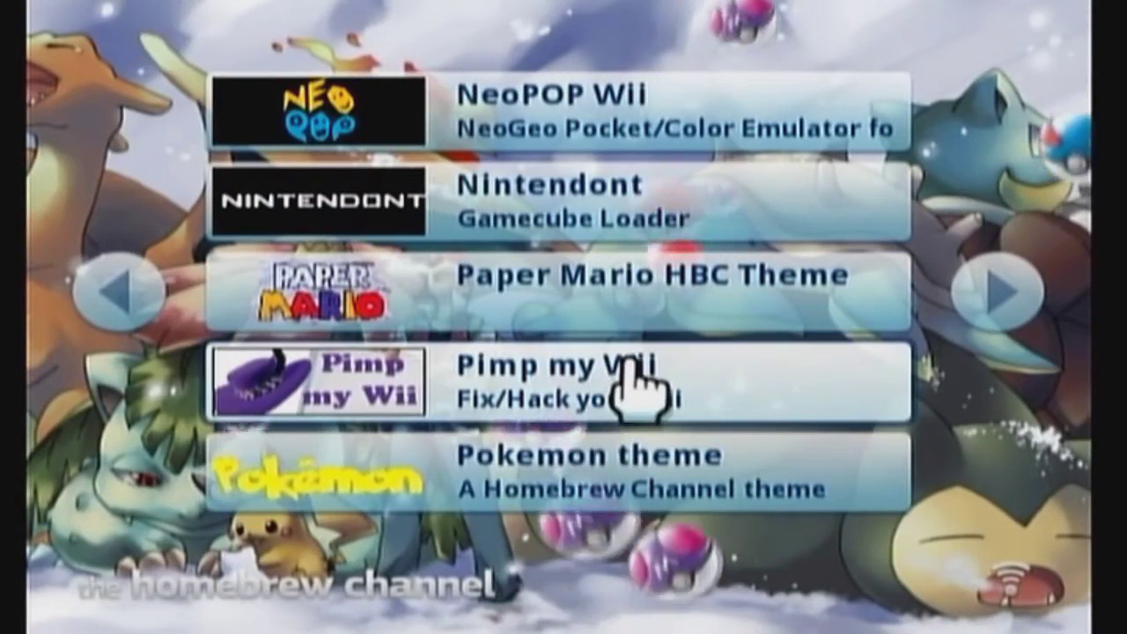
{"action": "key", "text": "Right"}
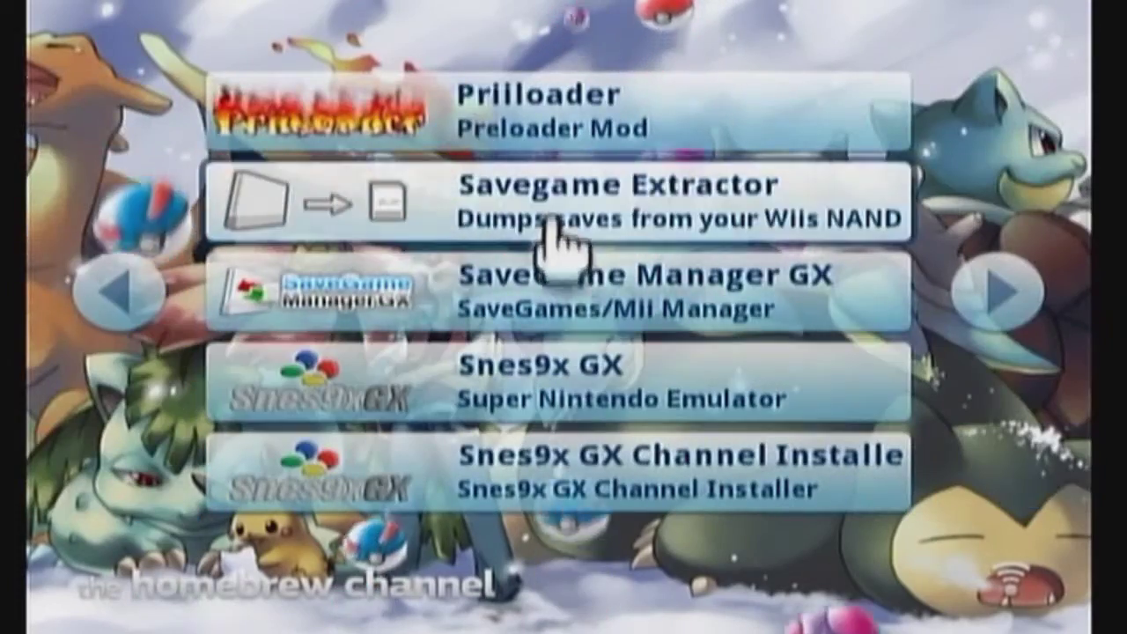
{"action": "key", "text": "Right"}
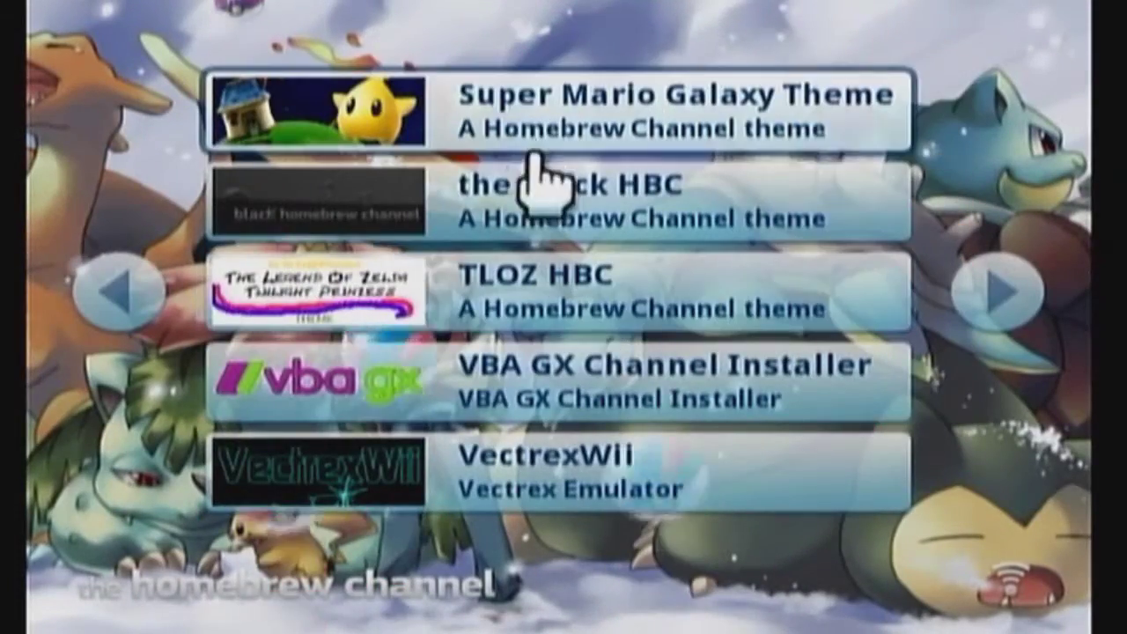
Step: Load the Super Mario Galaxy Theme, then the Black HBC theme for a dark channel look
{"action": "left_click", "coordinate": [537, 123]}
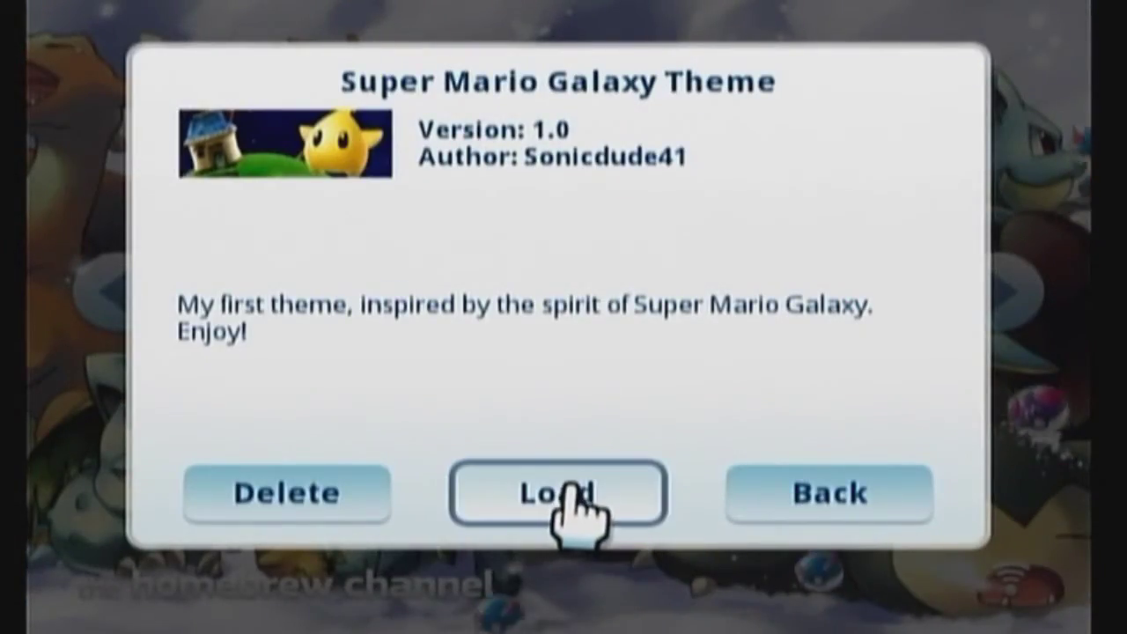
{"action": "left_click", "coordinate": [574, 491]}
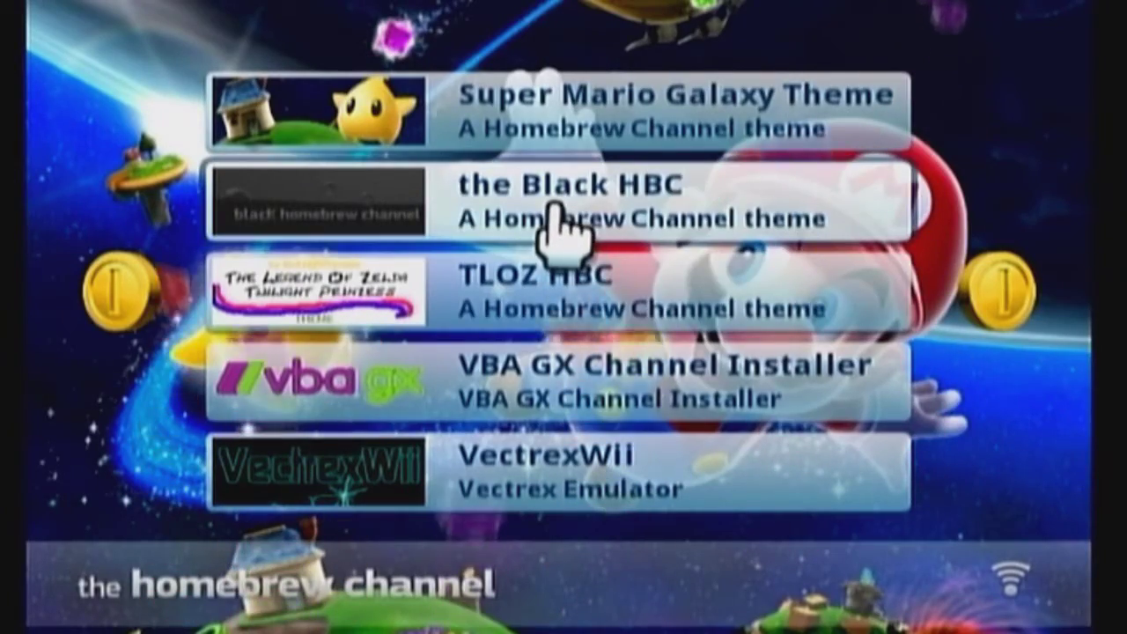
{"action": "left_click", "coordinate": [560, 230]}
{"action": "left_click", "coordinate": [557, 516]}
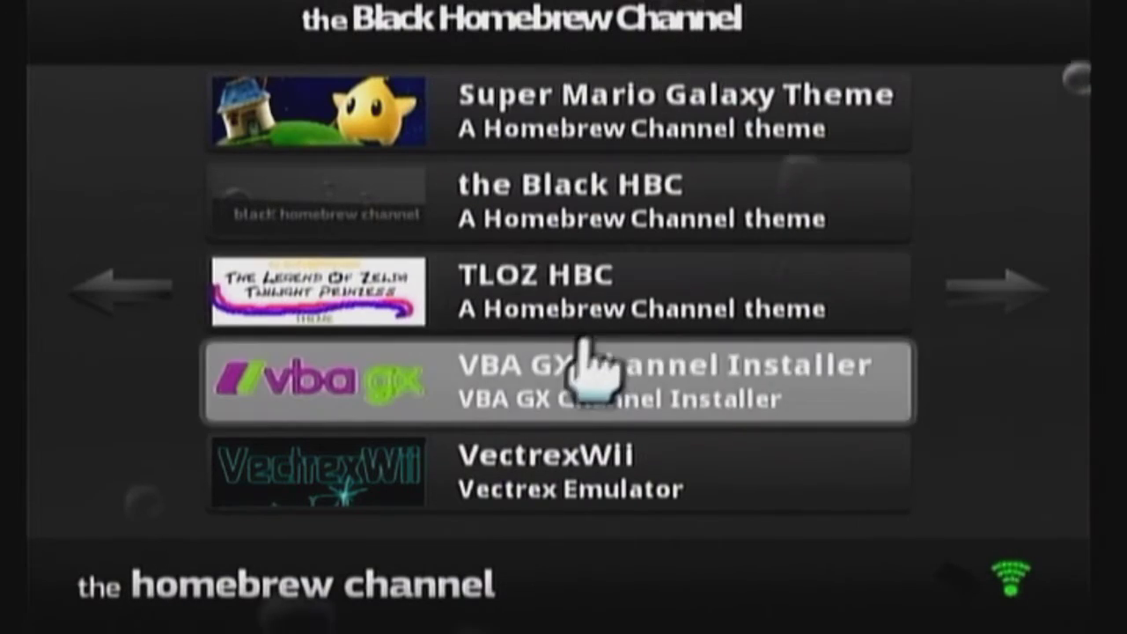
{"action": "scroll", "coordinate": [584, 352], "scroll_direction": "down", "scroll_amount": 5}
{"action": "scroll", "coordinate": [519, 388], "scroll_direction": "up", "scroll_amount": 5}
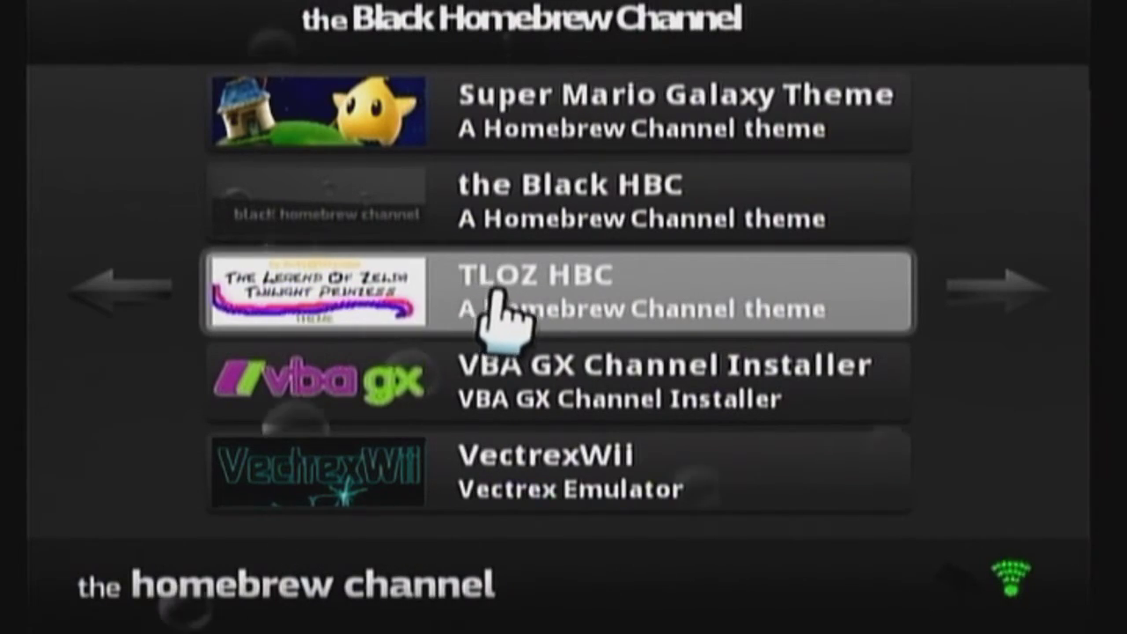
Step: Apply the TLOZ HBC Twilight Princess theme, then page forward to the WinXP HBC entry
{"action": "left_click", "coordinate": [511, 308]}
{"action": "left_click", "coordinate": [540, 518]}
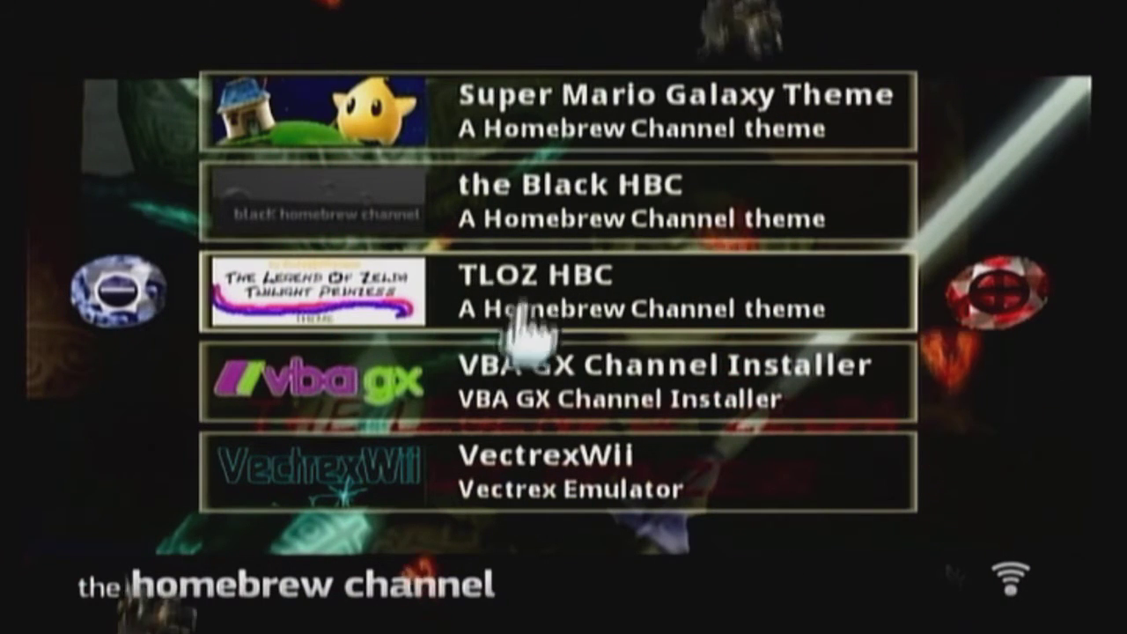
{"action": "key", "text": "plus"}
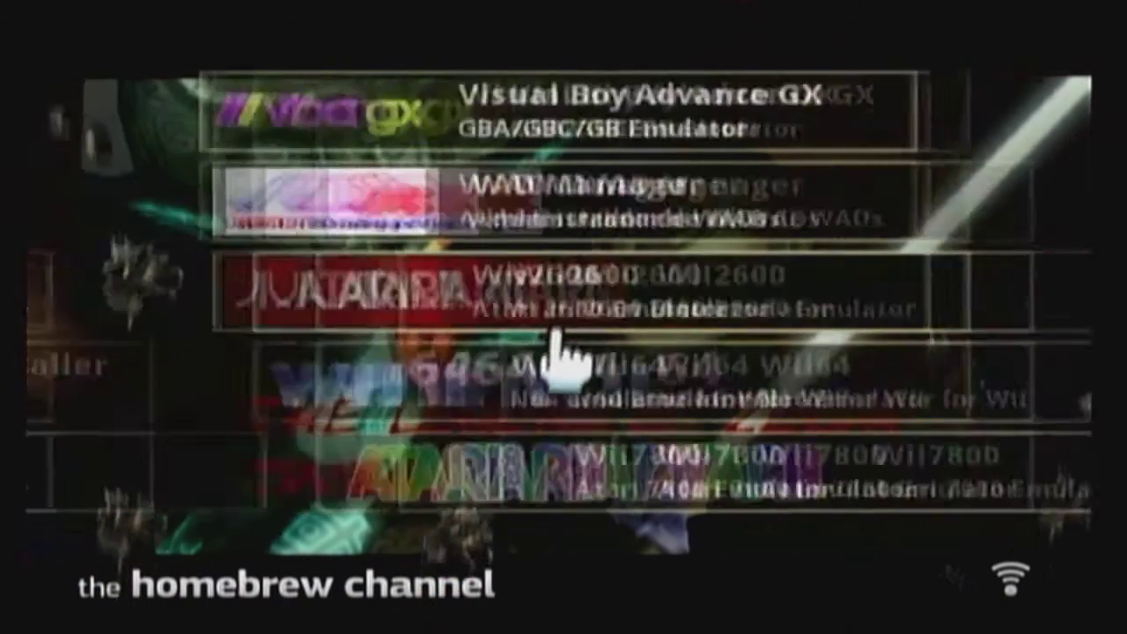
{"action": "key", "text": "minus"}
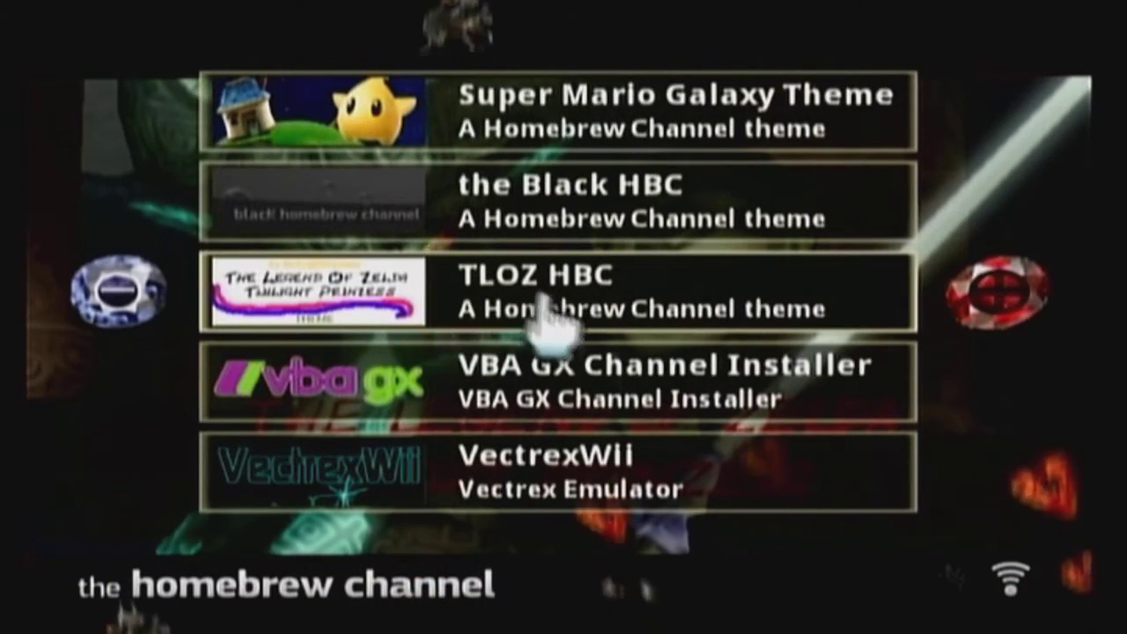
{"action": "key", "text": "plus"}
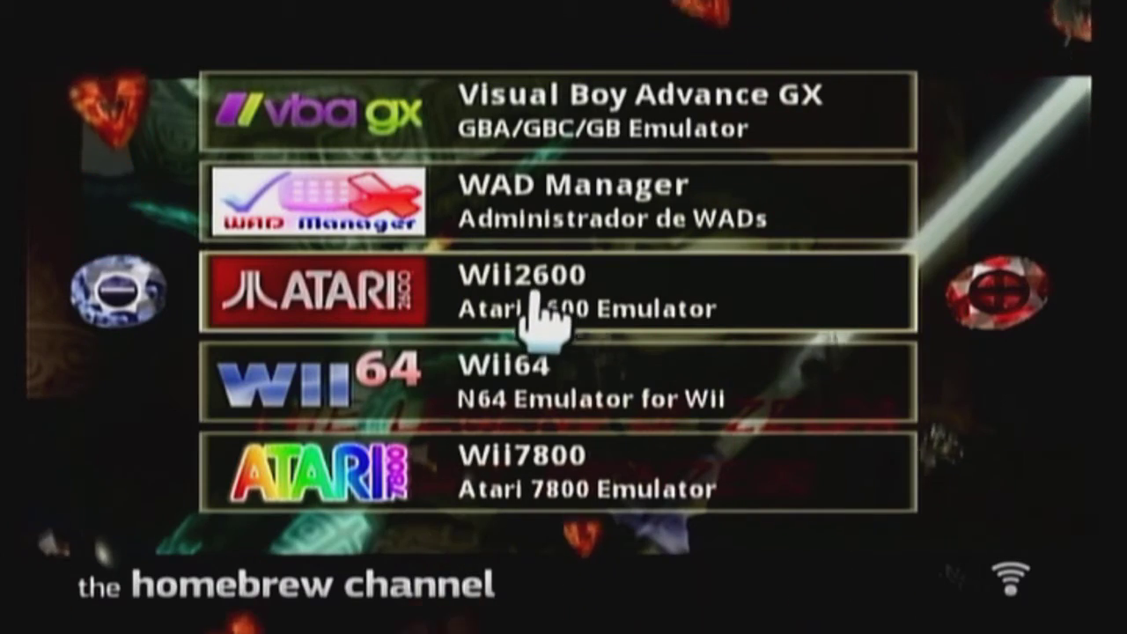
{"action": "key", "text": "plus"}
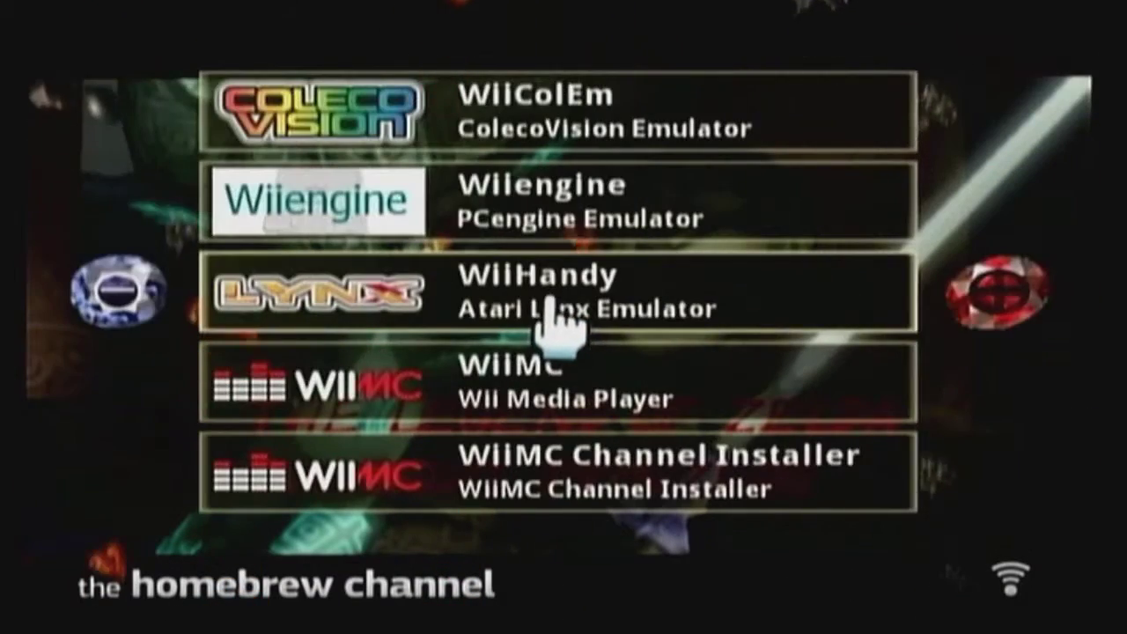
{"action": "key", "text": "plus"}
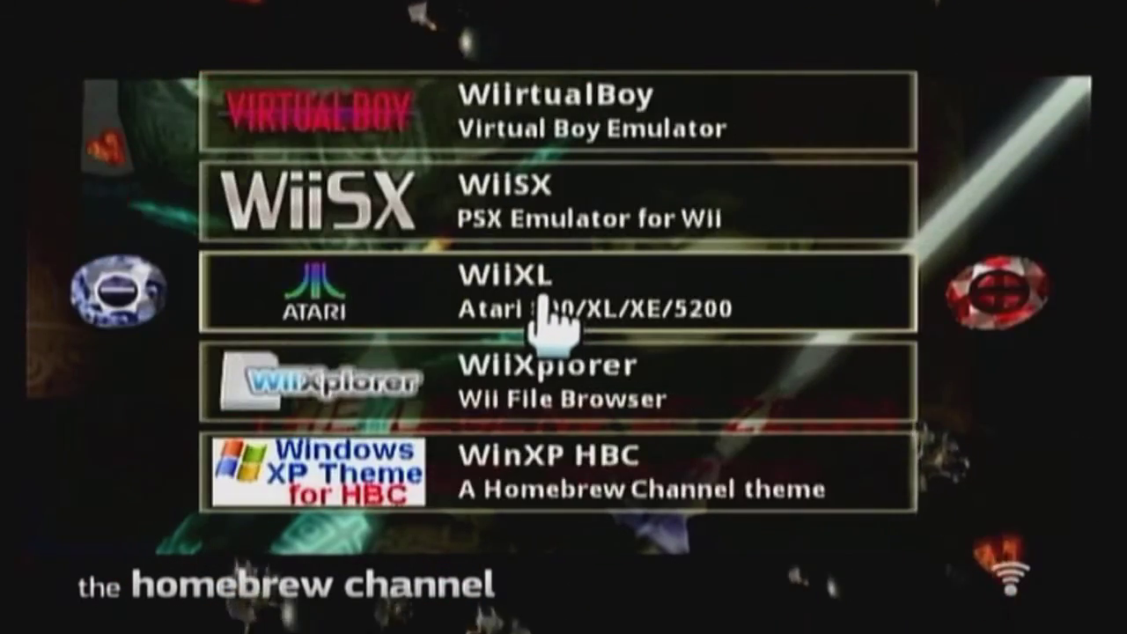
Step: Load the WinXP HBC theme, then page back to the Paper Mario HBC Theme page
{"action": "left_click", "coordinate": [526, 488]}
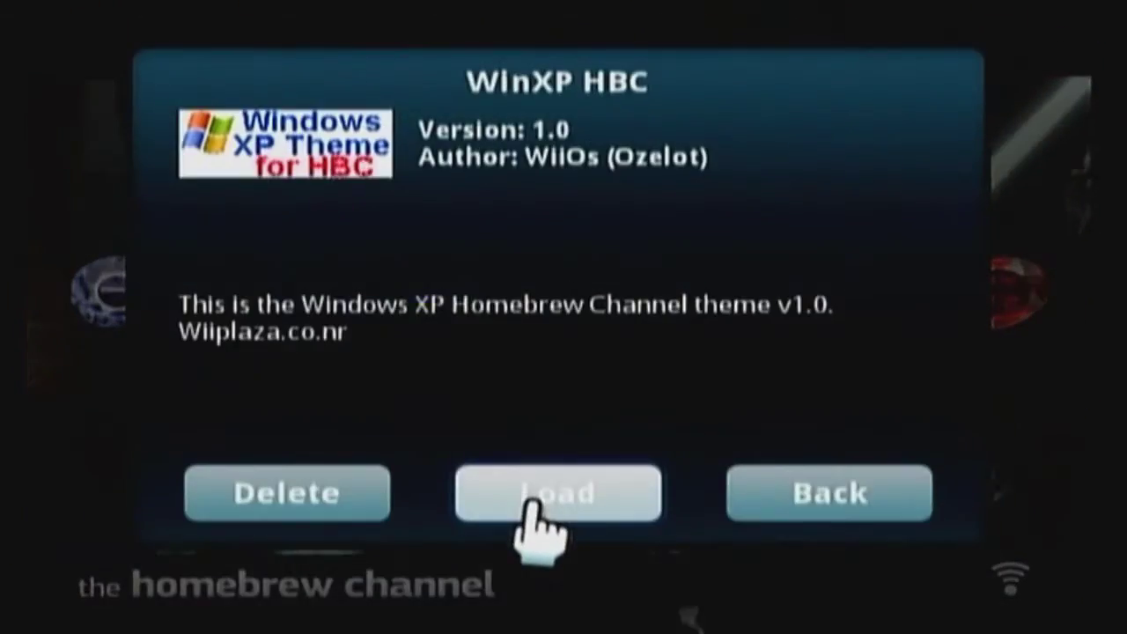
{"action": "key", "text": "b"}
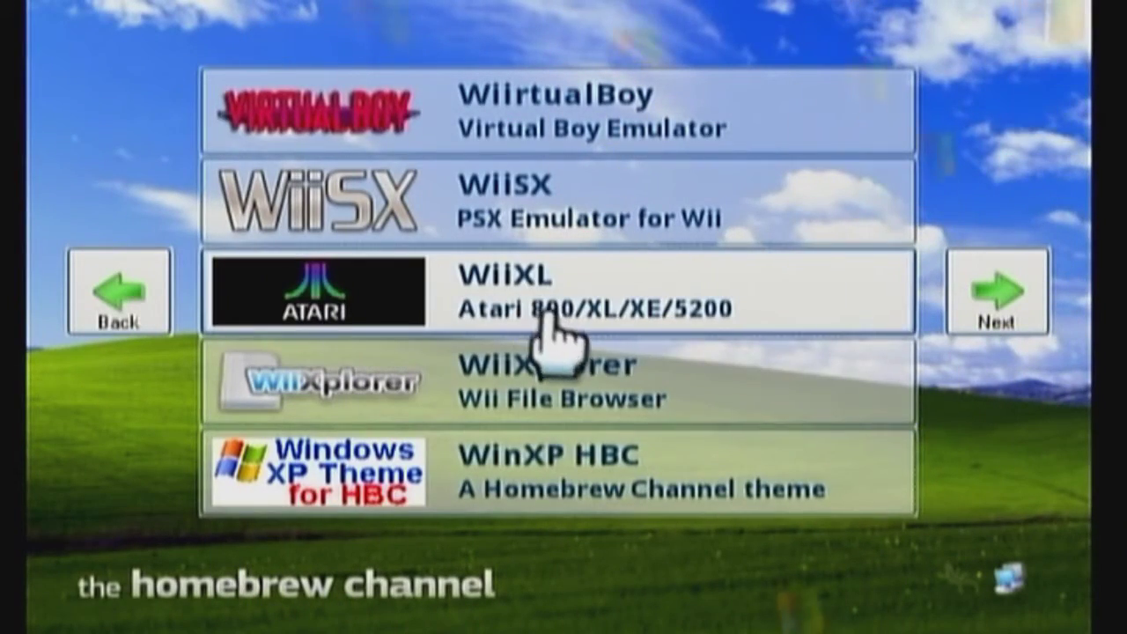
{"action": "key", "text": "Right"}
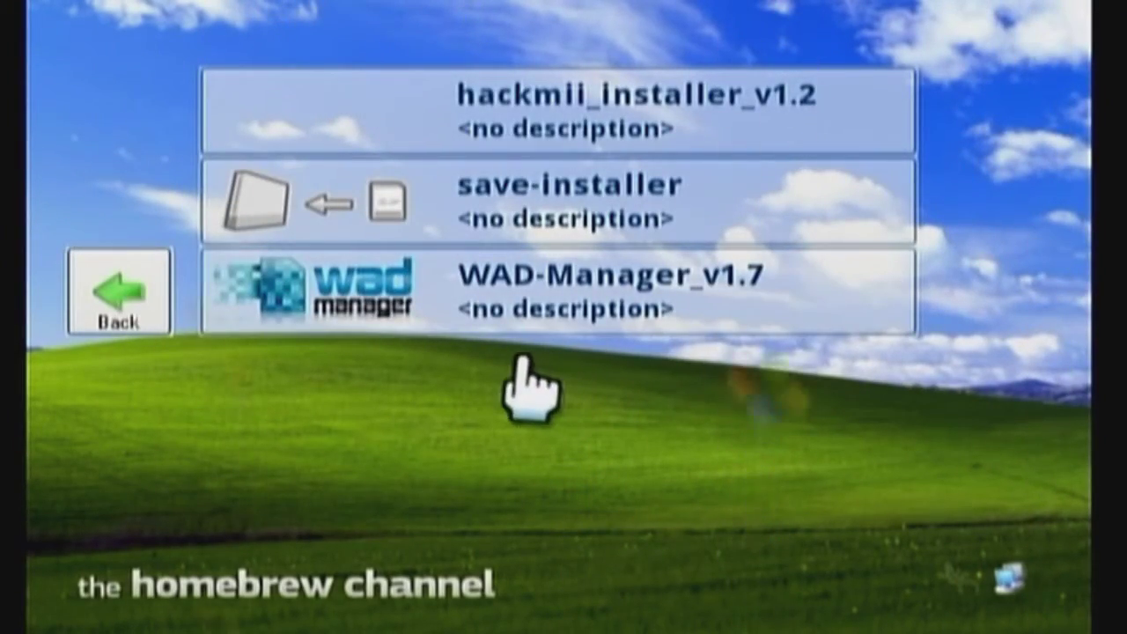
{"action": "key", "text": "Left"}
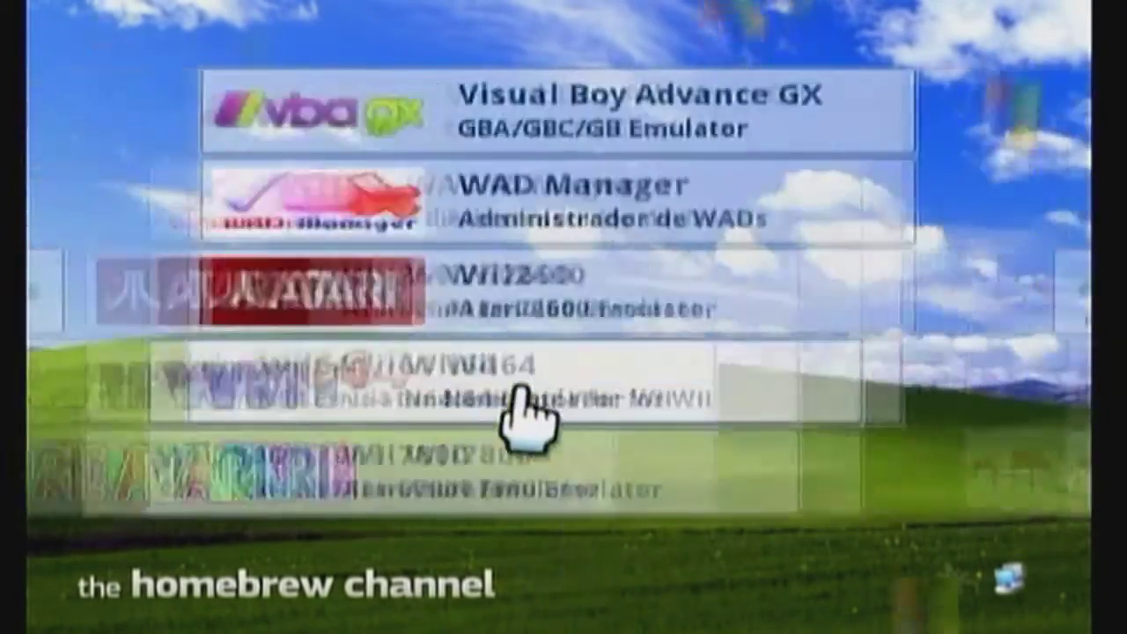
{"action": "key", "text": "Left"}
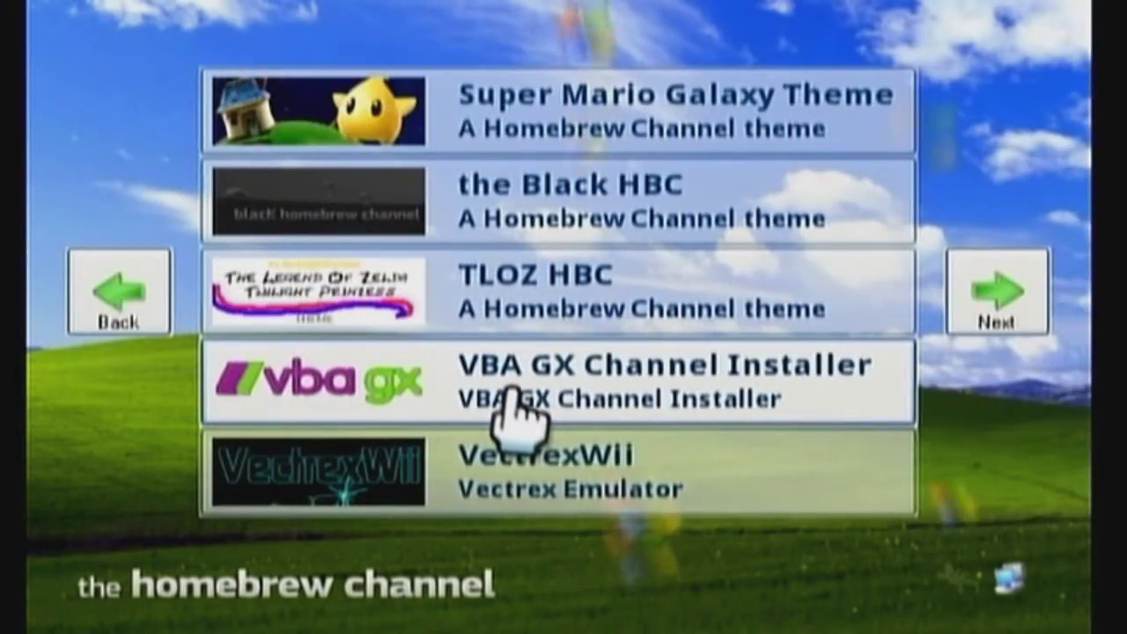
{"action": "key", "text": "Left"}
{"action": "key", "text": "Left"}
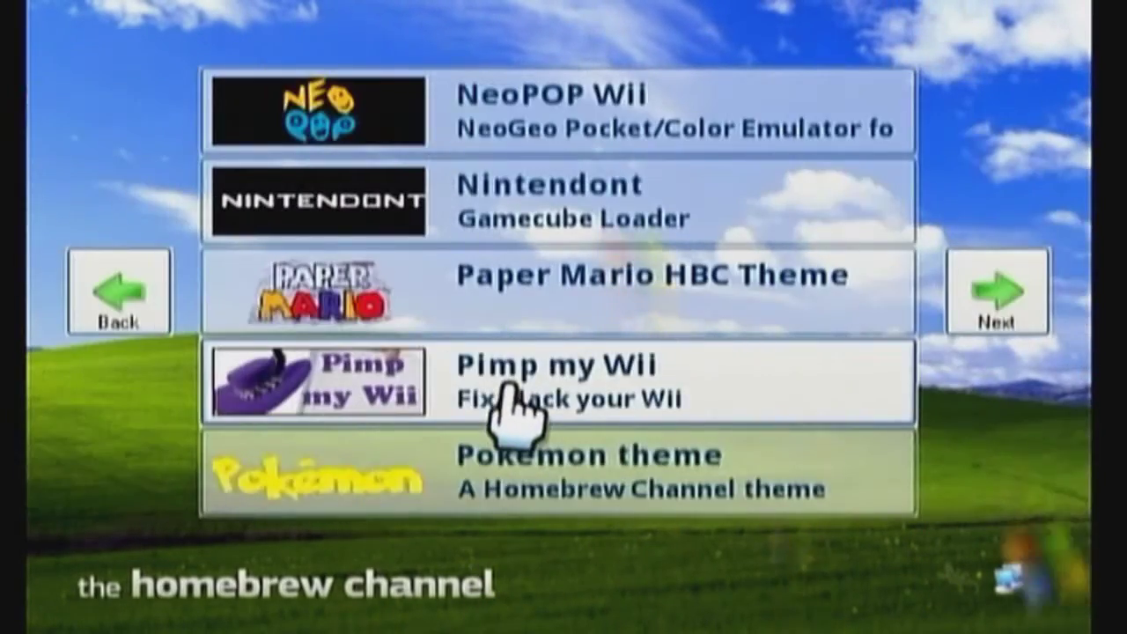
Step: Reload the Paper Mario HBC Theme, then load the MKWII HBC theme to its Mario Kart splash
{"action": "left_click", "coordinate": [508, 329]}
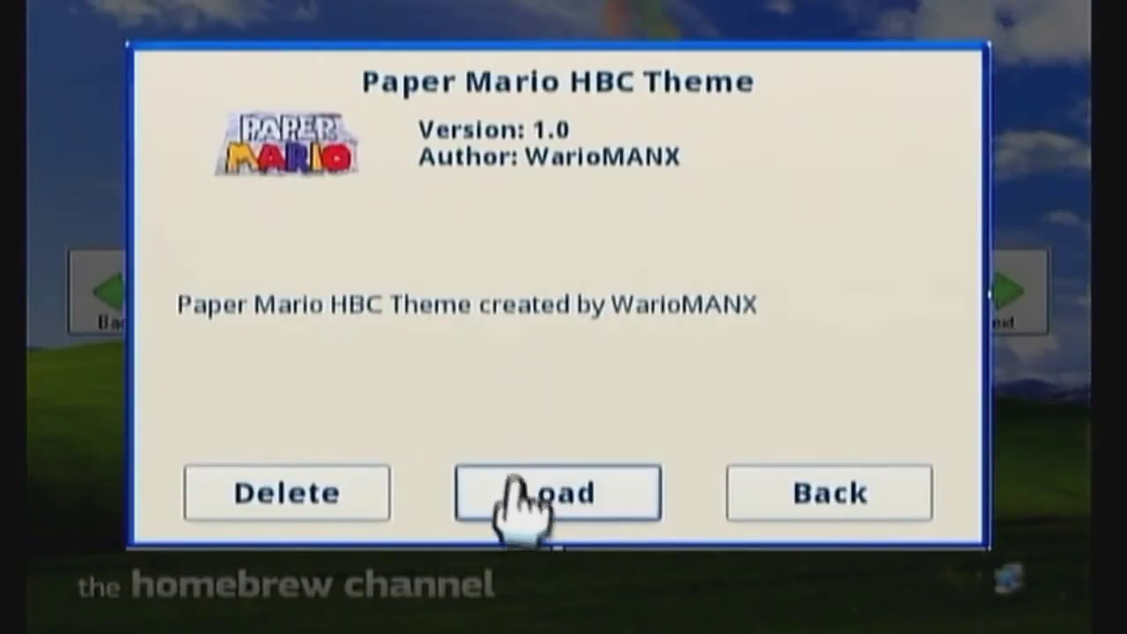
{"action": "left_click", "coordinate": [513, 483]}
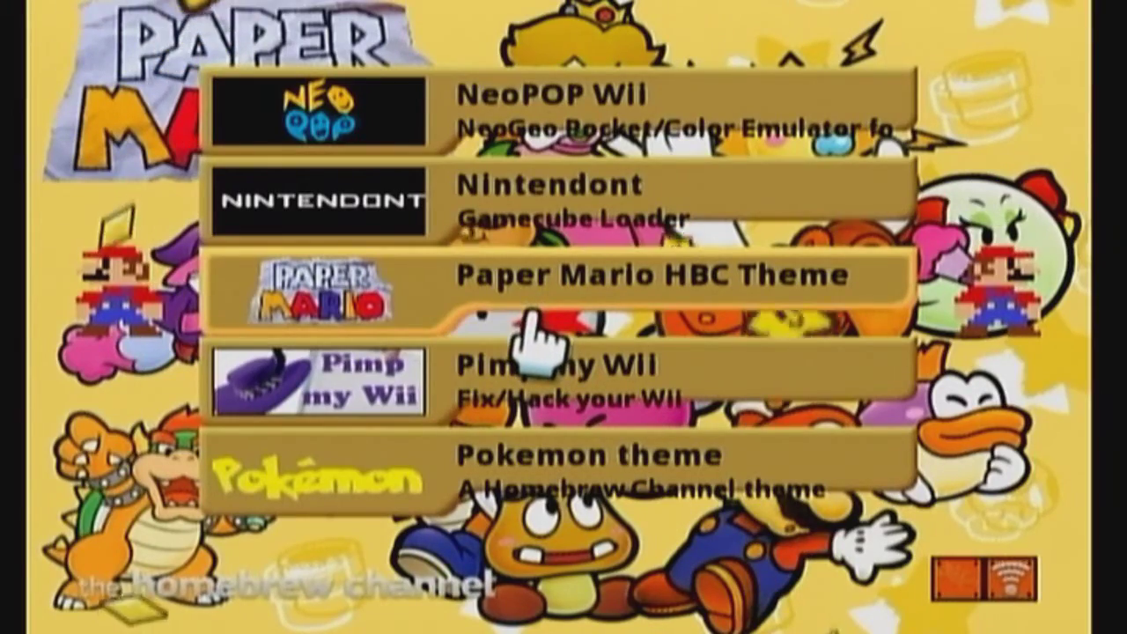
{"action": "scroll", "coordinate": [523, 310], "scroll_direction": "down", "scroll_amount": 5}
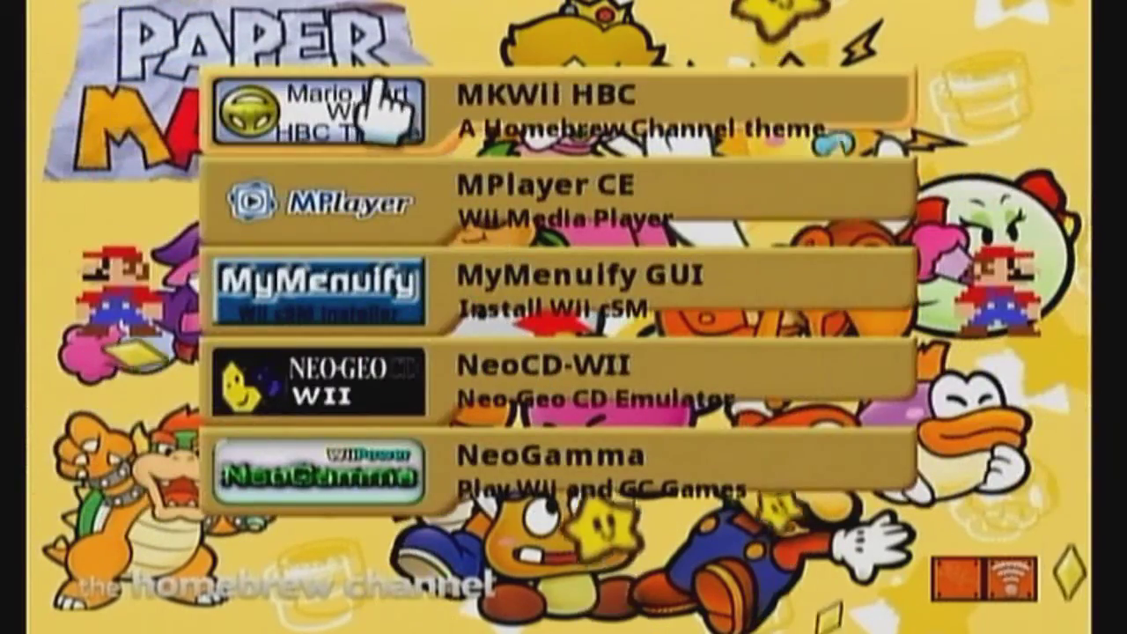
{"action": "left_click", "coordinate": [378, 89]}
{"action": "left_click", "coordinate": [445, 480]}
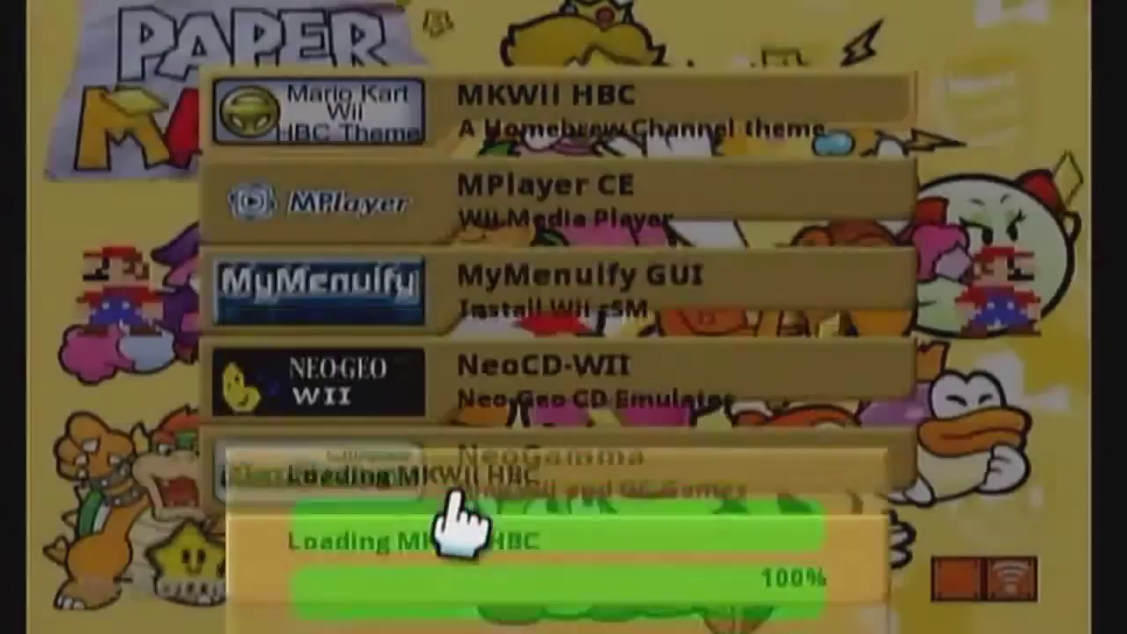